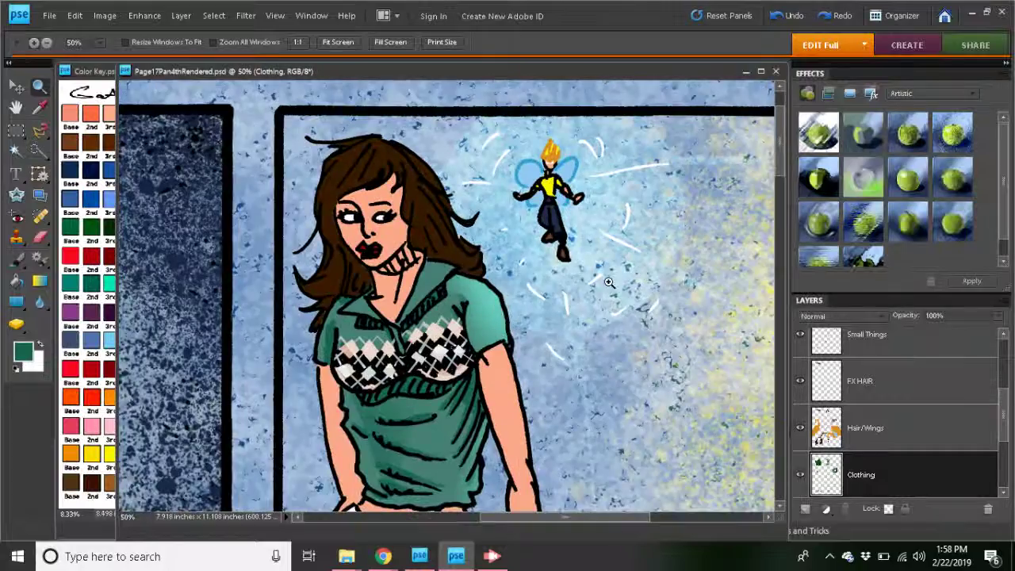
- Browse for a file to open in the FX folder's Textures Patterns Shirts subfolder on the GARYSCOMIC drive
{"action": "left_click", "coordinate": [50, 16]}
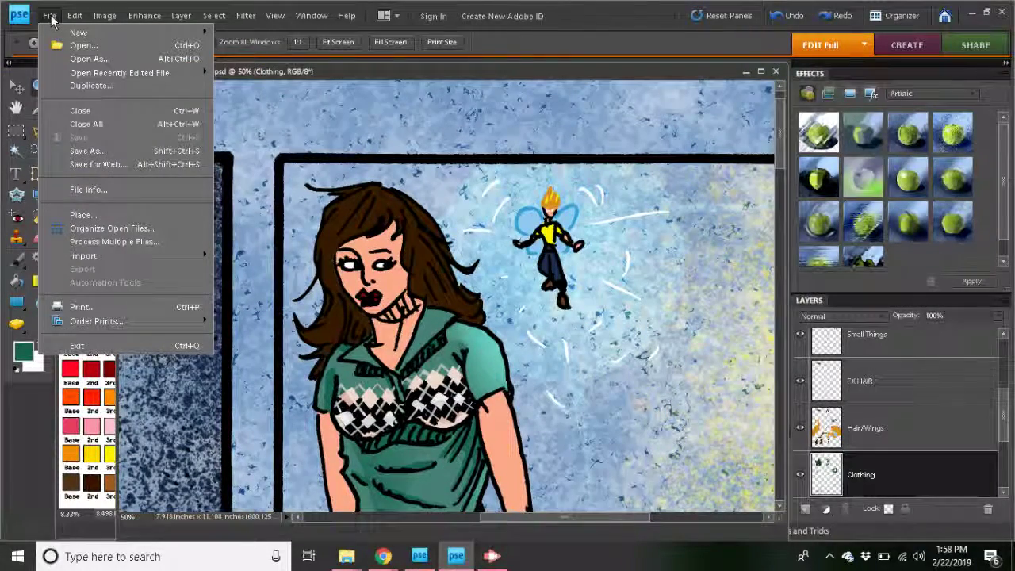
{"action": "left_click", "coordinate": [84, 46]}
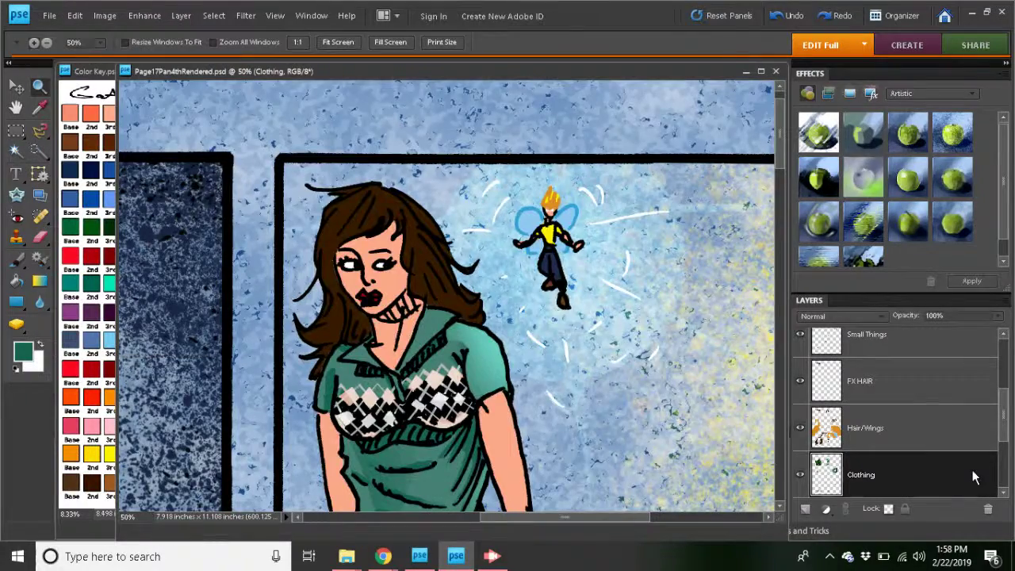
{"action": "left_click", "coordinate": [599, 65]}
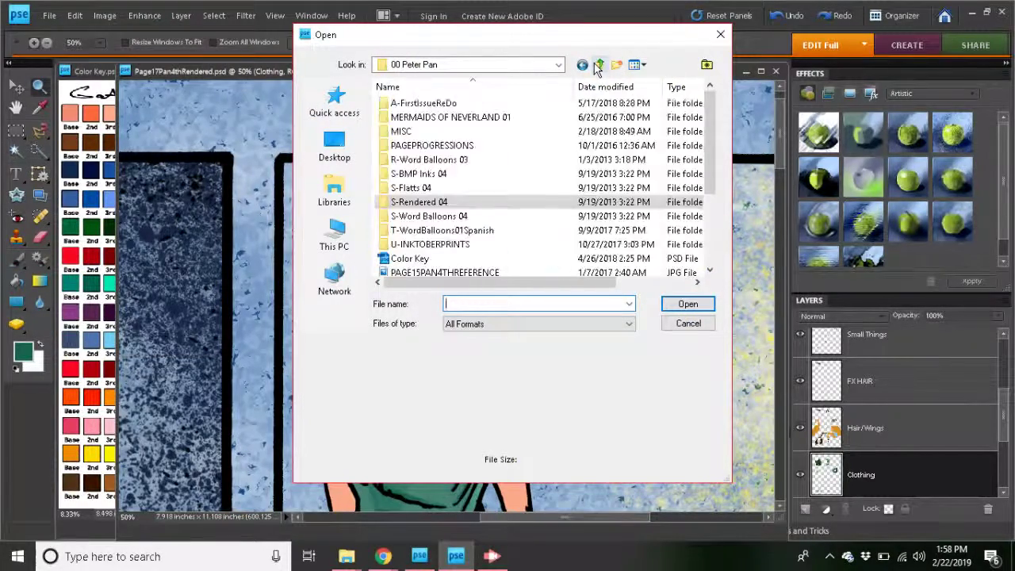
{"action": "left_click", "coordinate": [599, 65]}
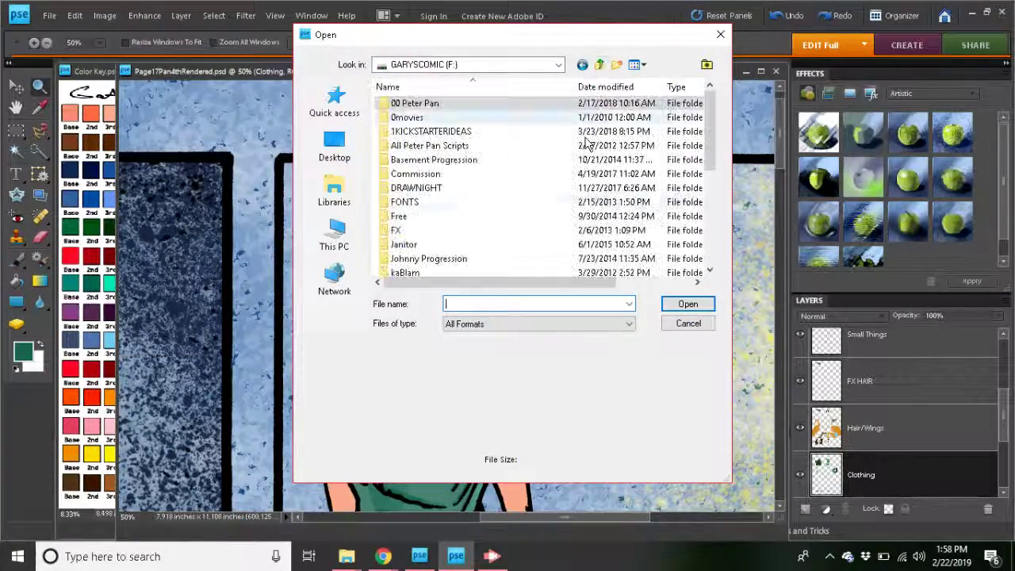
{"action": "double_click", "coordinate": [405, 231]}
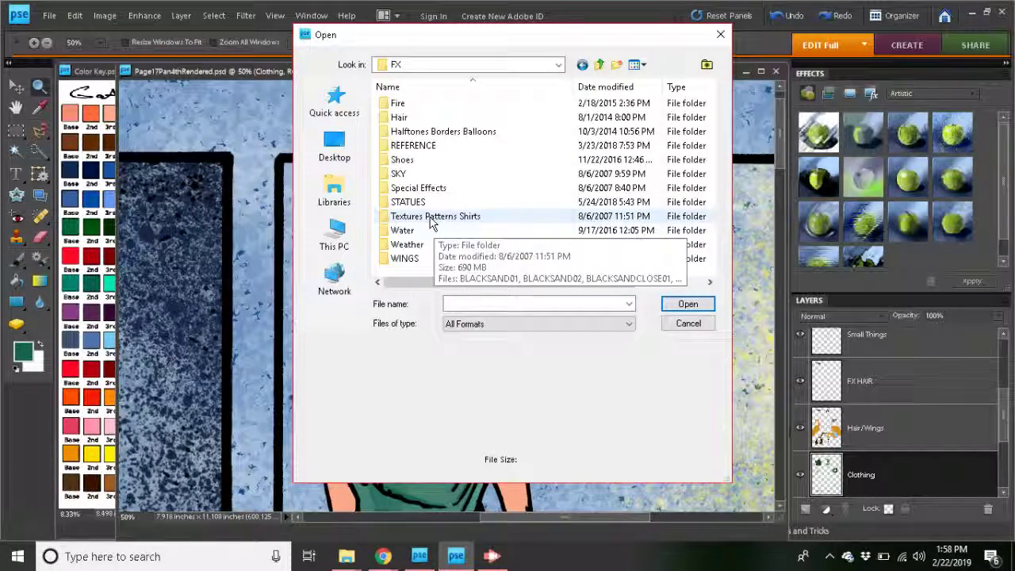
{"action": "double_click", "coordinate": [432, 218]}
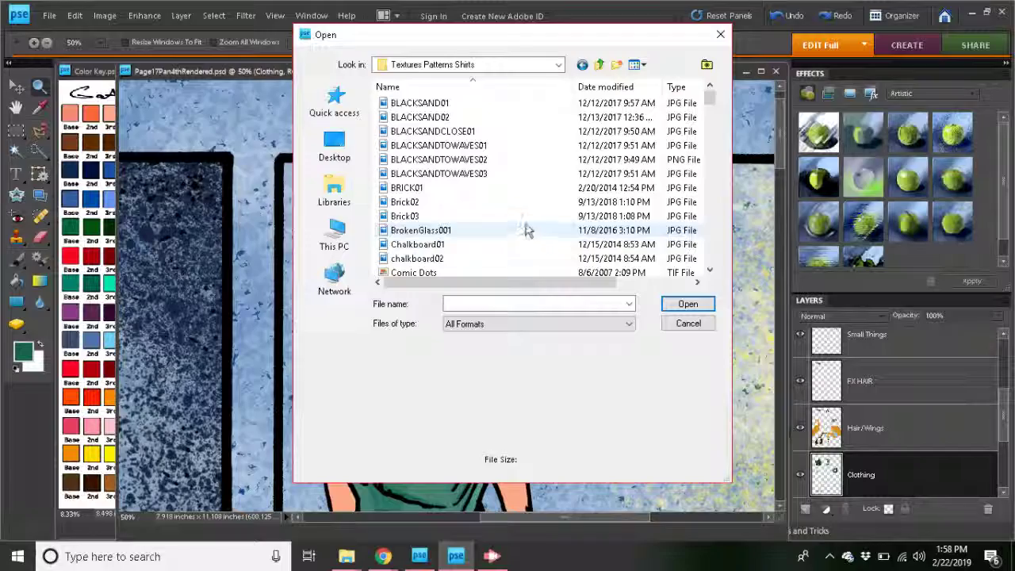
- Find and open the ShandeeShirtNoShandee PSD file from the Textures Patterns Shirts folder
{"action": "left_click", "coordinate": [709, 270]}
{"action": "left_click", "coordinate": [709, 270]}
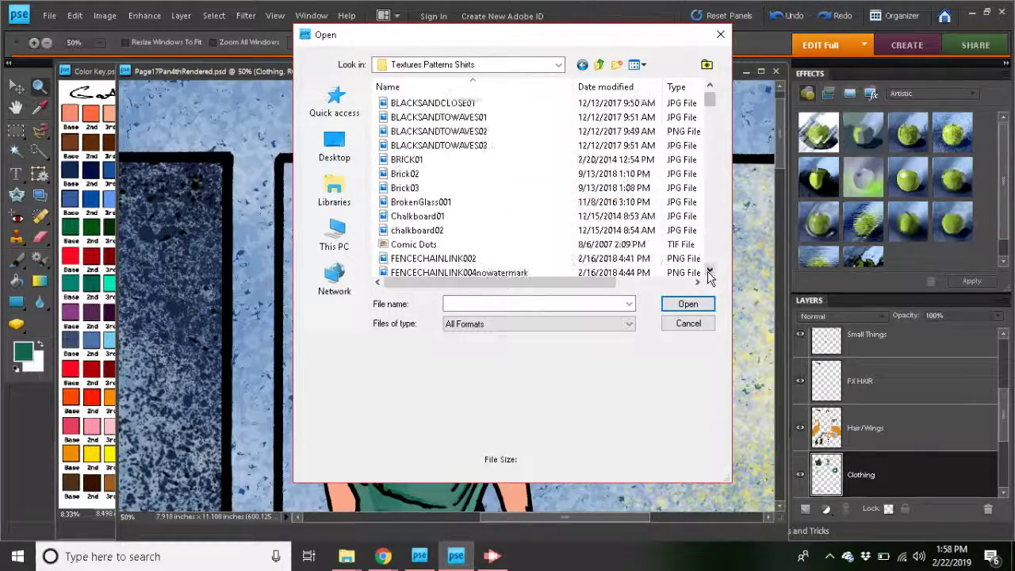
{"action": "left_click_drag", "start_coordinate": [710, 272], "coordinate": [710, 272]}
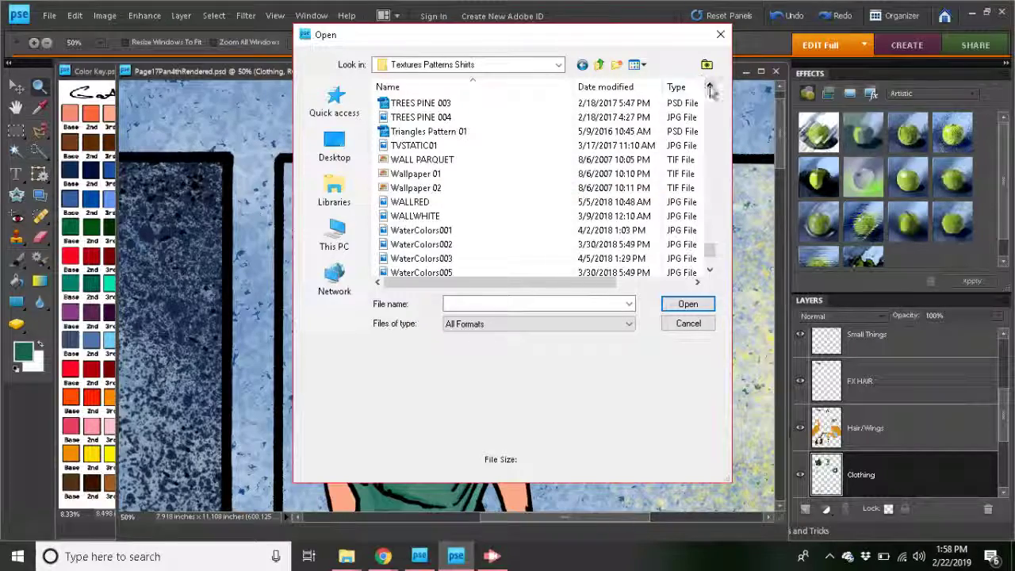
{"action": "left_click_drag", "start_coordinate": [710, 87], "coordinate": [710, 88]}
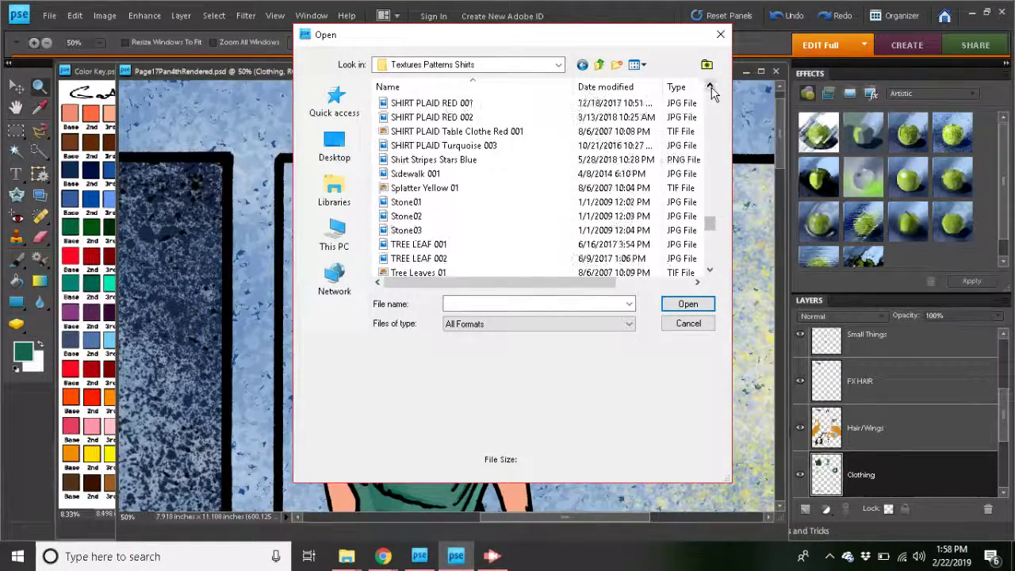
{"action": "left_click", "coordinate": [710, 87]}
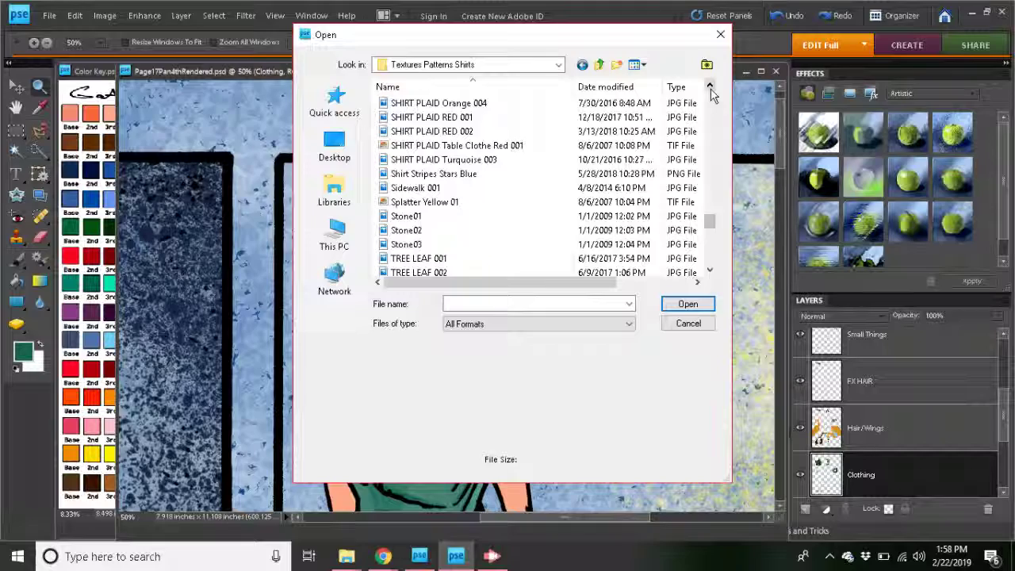
{"action": "left_click_drag", "start_coordinate": [710, 87], "coordinate": [710, 87]}
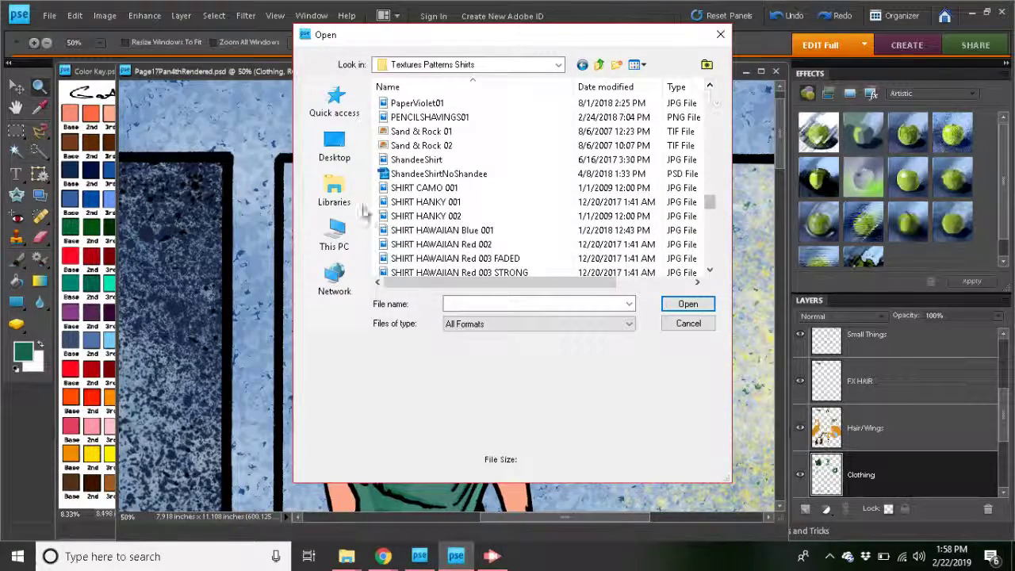
{"action": "left_click", "coordinate": [443, 175]}
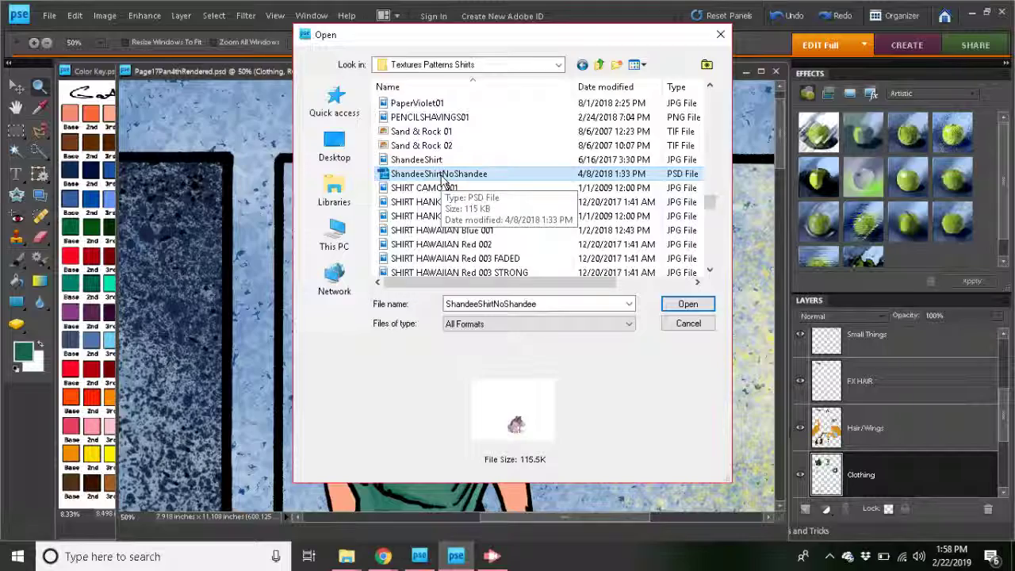
{"action": "double_click", "coordinate": [442, 174]}
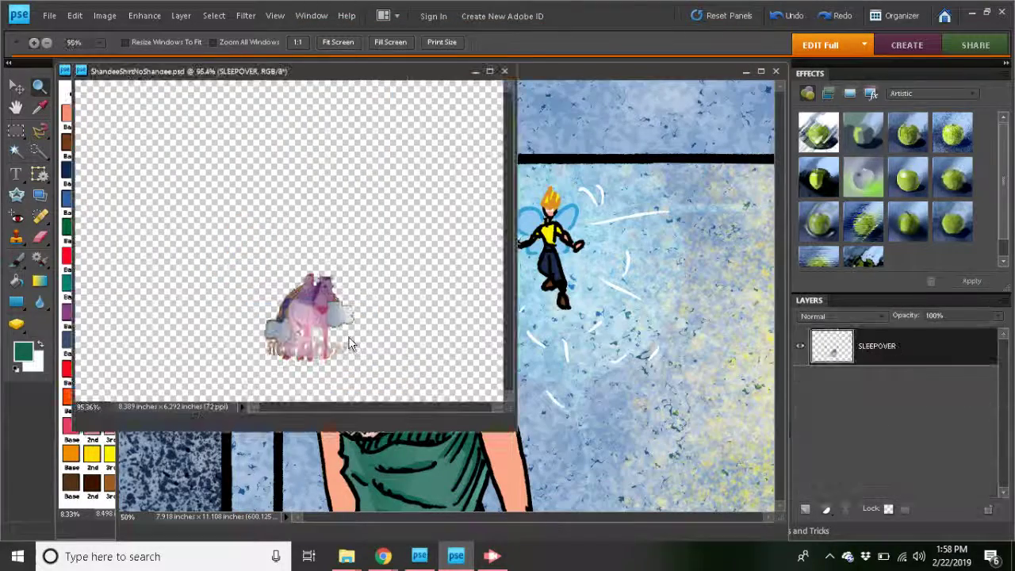
- Select the pink and purple horse graphic with a rectangular marquee, leaving a margin around it, ready for moving
{"action": "left_click", "coordinate": [16, 131]}
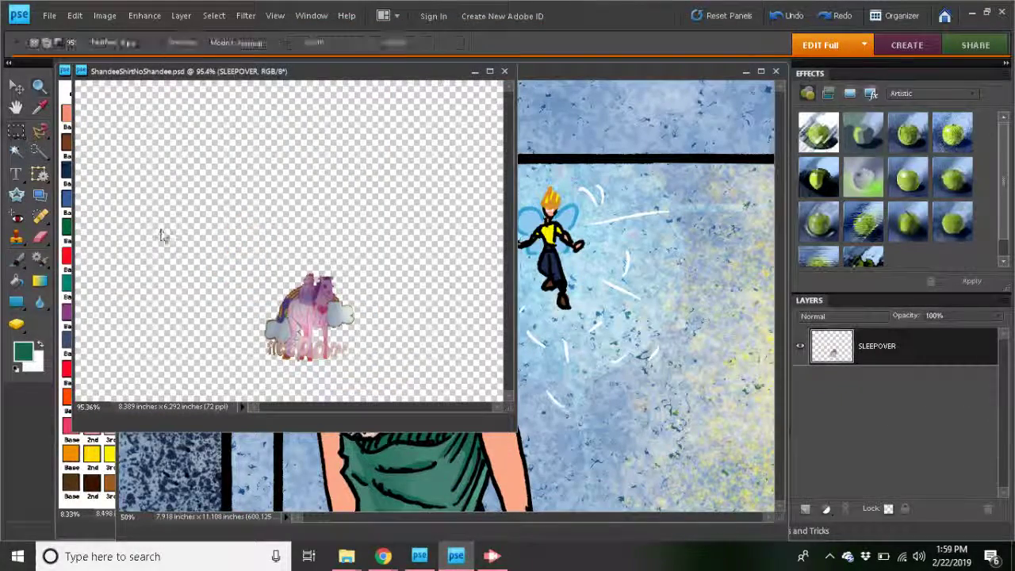
{"action": "left_click_drag", "start_coordinate": [362, 375], "coordinate": [429, 393]}
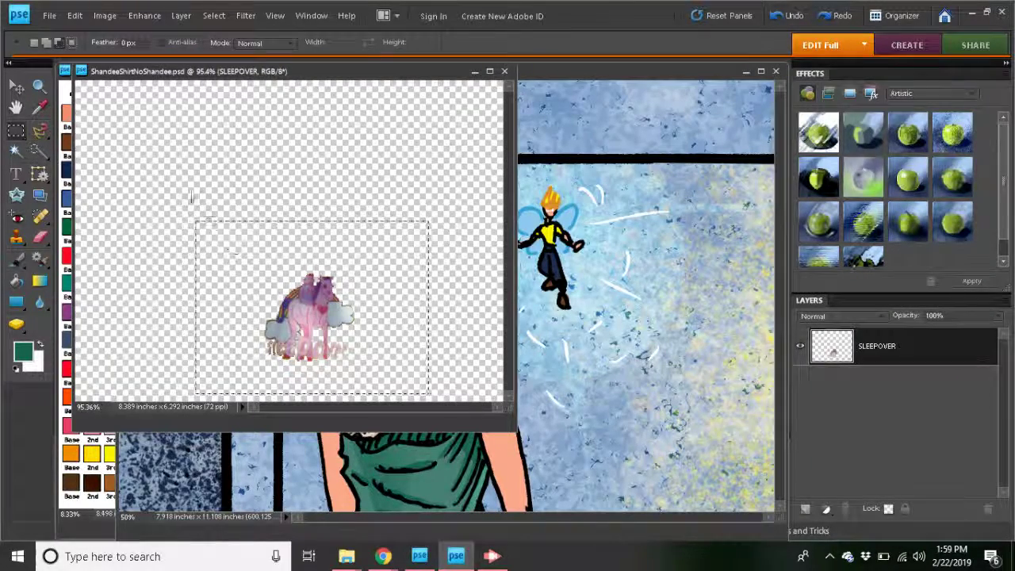
{"action": "left_click", "coordinate": [16, 85]}
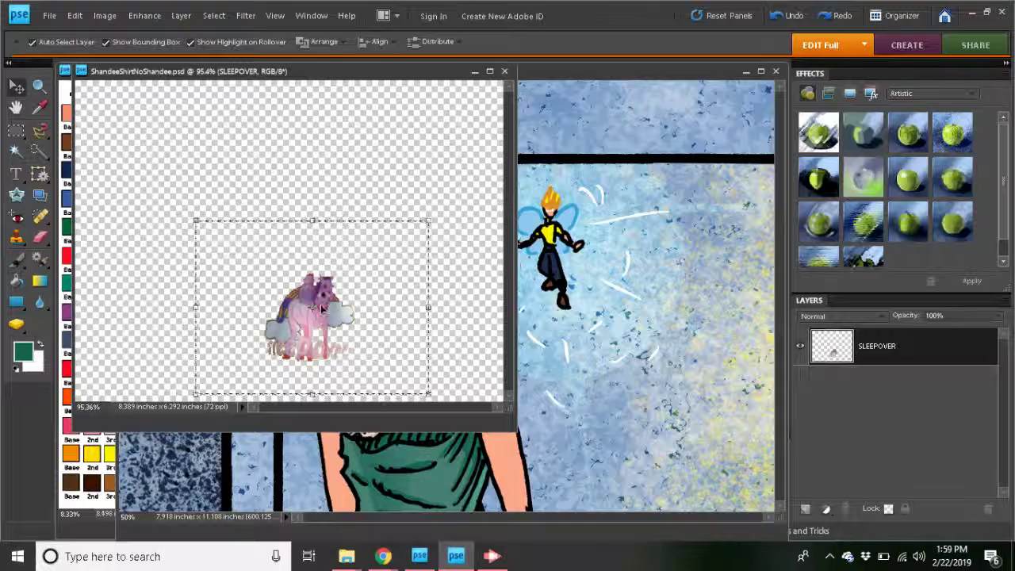
- Return to Page17Pan4thRendered.psd and select the small fairy's yellow shirt on the Clothing layer with the Magic Wand
{"action": "left_click", "coordinate": [590, 68]}
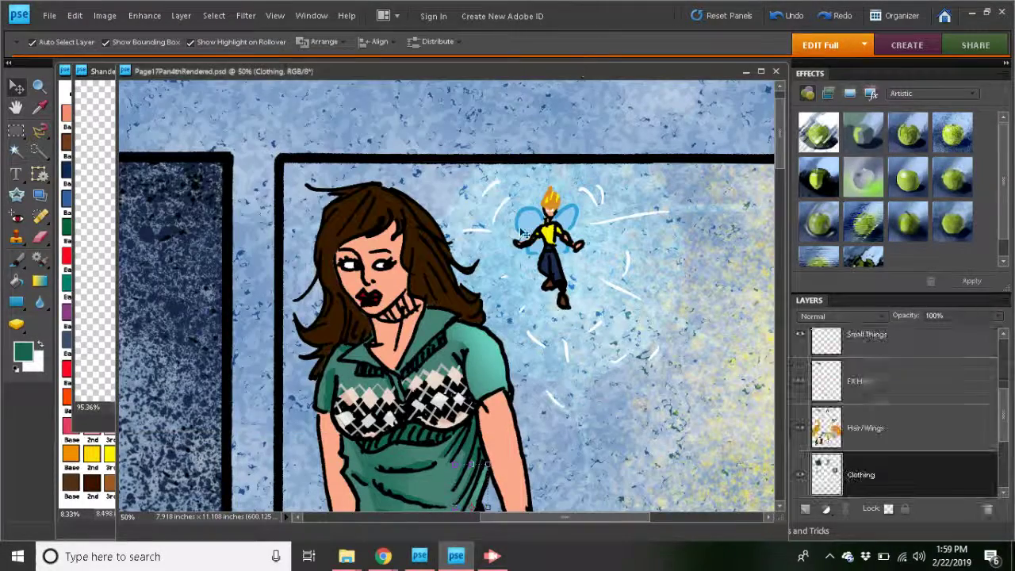
{"action": "left_click", "coordinate": [15, 151]}
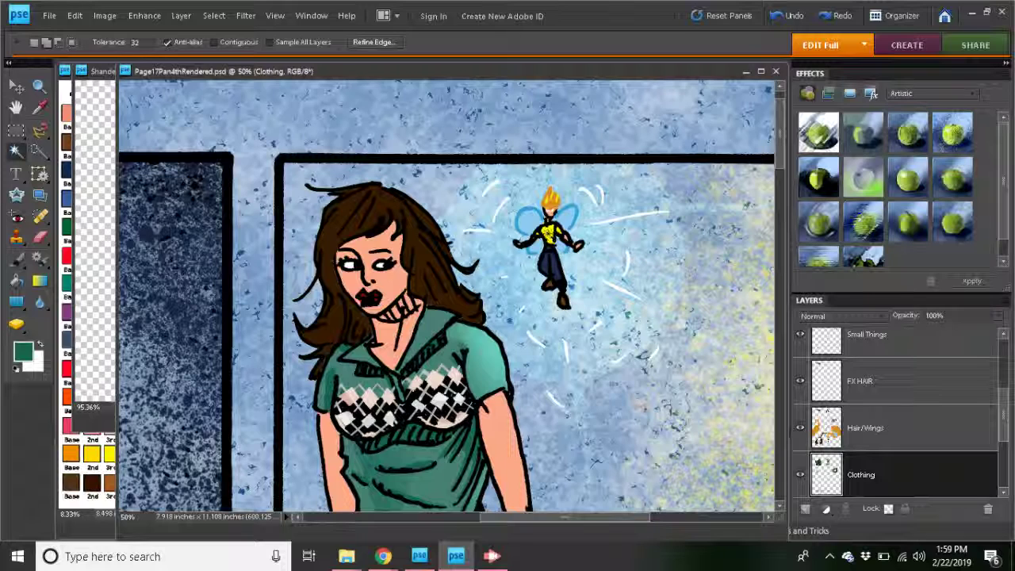
{"action": "left_click", "coordinate": [549, 235]}
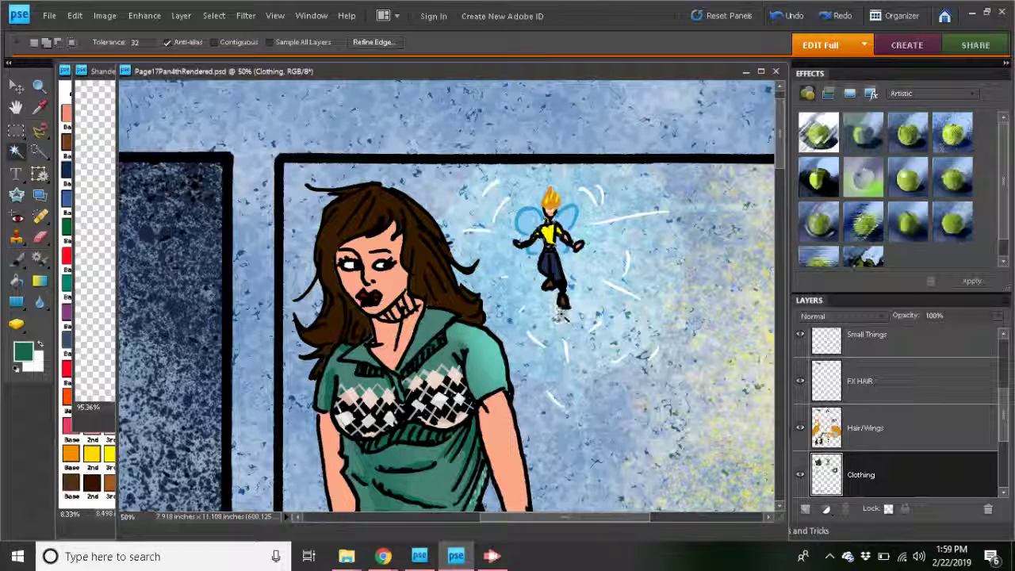
- Bring the horse graphic into the comic page as a new layer over the fairy's shirt and scale it to 23.5%
{"action": "left_click", "coordinate": [17, 87]}
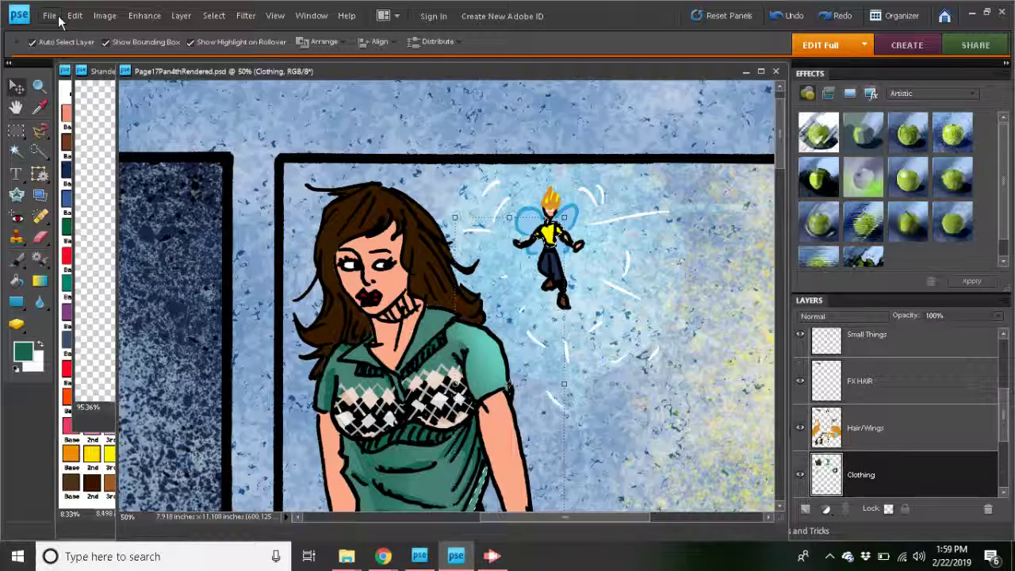
{"action": "left_click", "coordinate": [99, 70]}
{"action": "left_click_drag", "start_coordinate": [309, 309], "coordinate": [553, 240]}
{"action": "key", "text": "Return"}
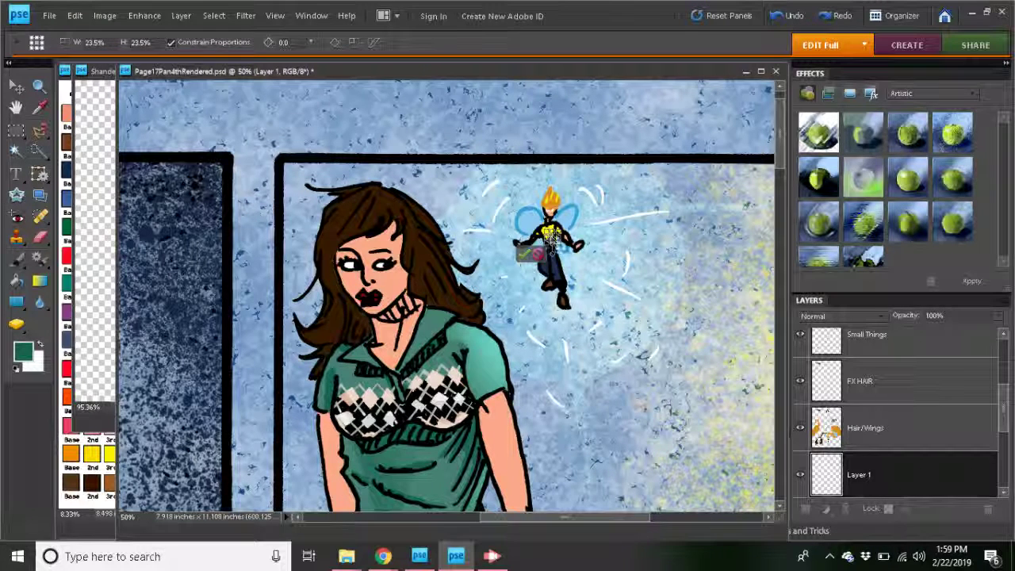
- Nudge the horse graphic slightly up and to the left on the fairy's yellow shirt
{"action": "key", "text": "Up"}
{"action": "key", "text": "Up"}
{"action": "key", "text": "Up"}
{"action": "key", "text": "Up"}
{"action": "key", "text": "Up"}
{"action": "key", "text": "Up"}
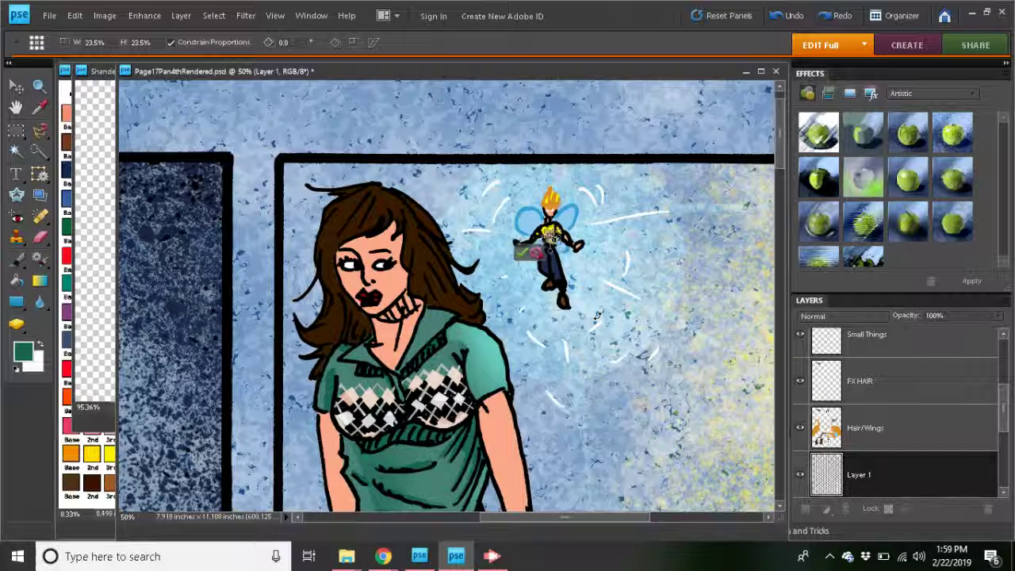
{"action": "key", "text": "Left"}
{"action": "key", "text": "Left"}
{"action": "key", "text": "Left"}
{"action": "key", "text": "Left"}
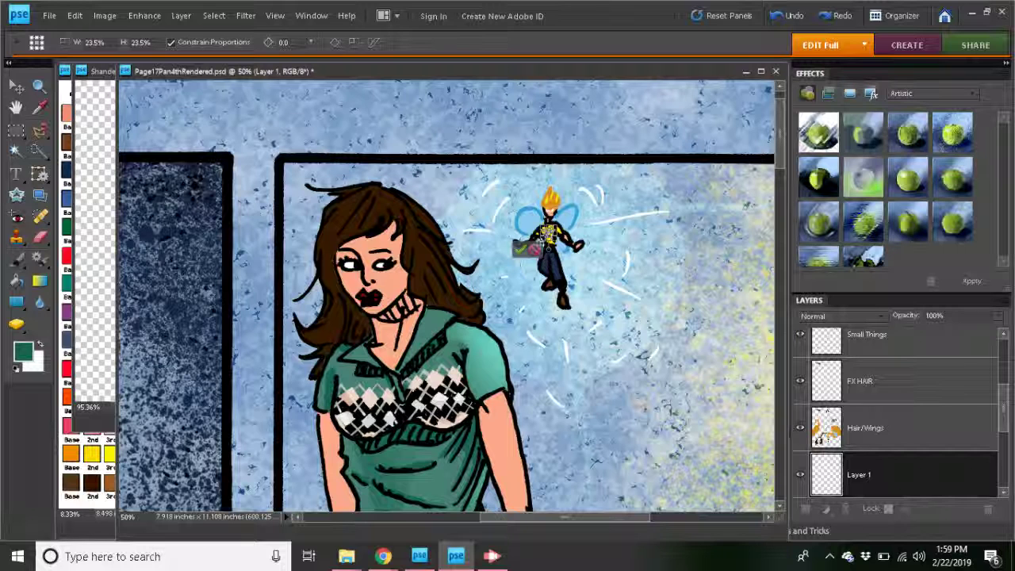
- Resize the horse graphic to 21.1% with proportions constrained, centre it on the fairy's chest and apply the transform
{"action": "left_click_drag", "start_coordinate": [548, 235], "coordinate": [572, 255]}
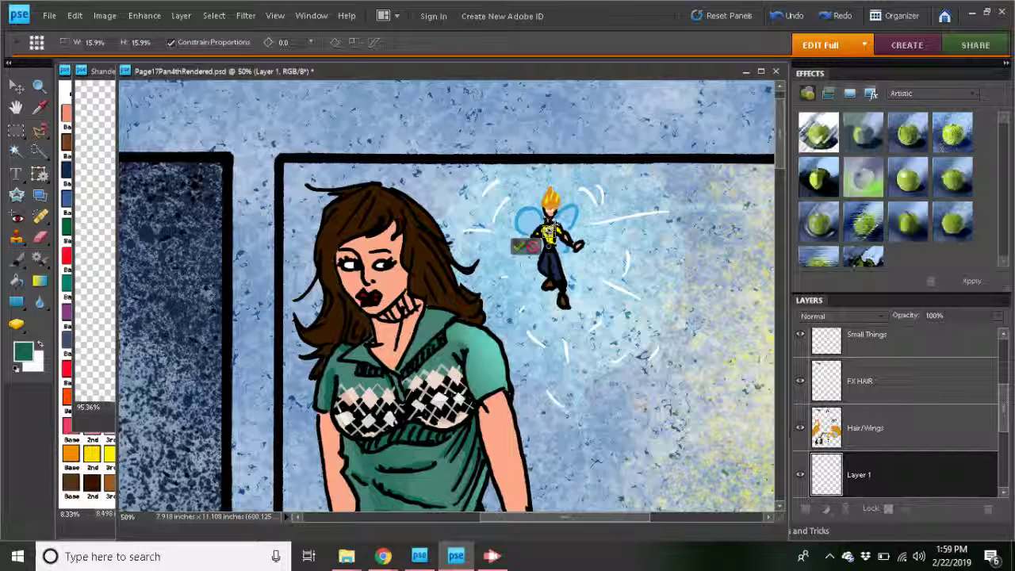
{"action": "key", "text": "Return"}
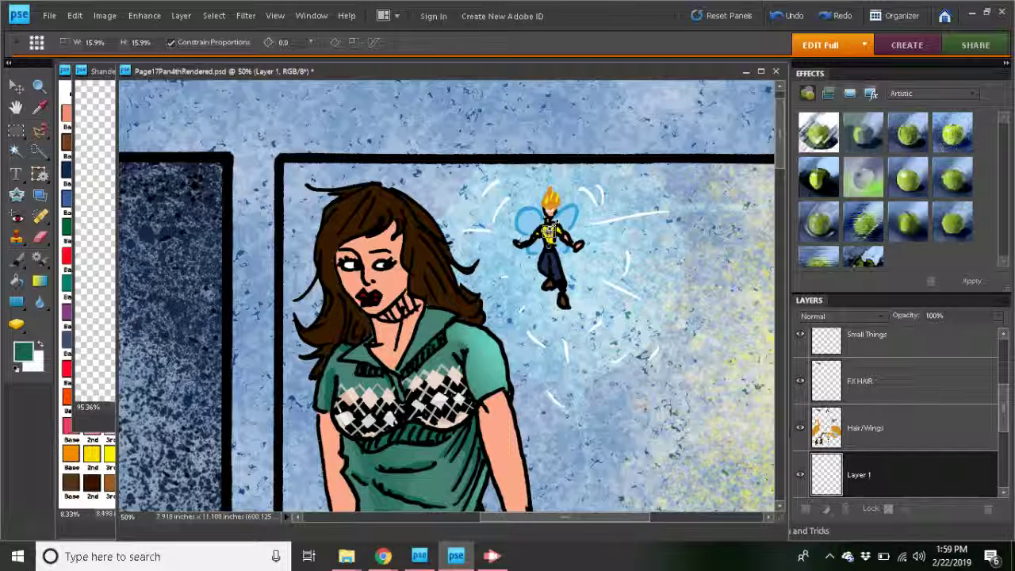
{"action": "left_click_drag", "start_coordinate": [553, 224], "coordinate": [555, 222]}
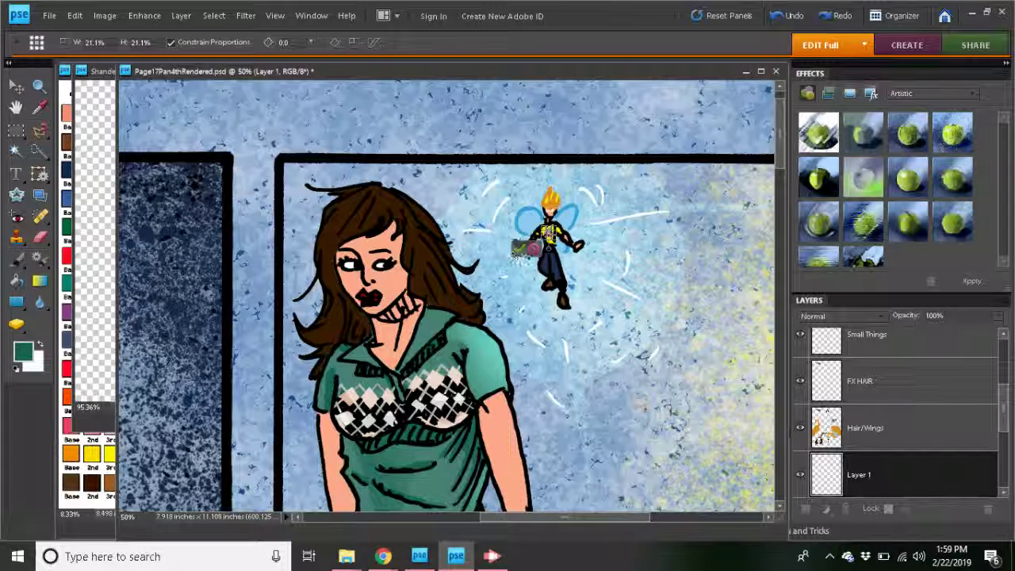
{"action": "left_click", "coordinate": [520, 252]}
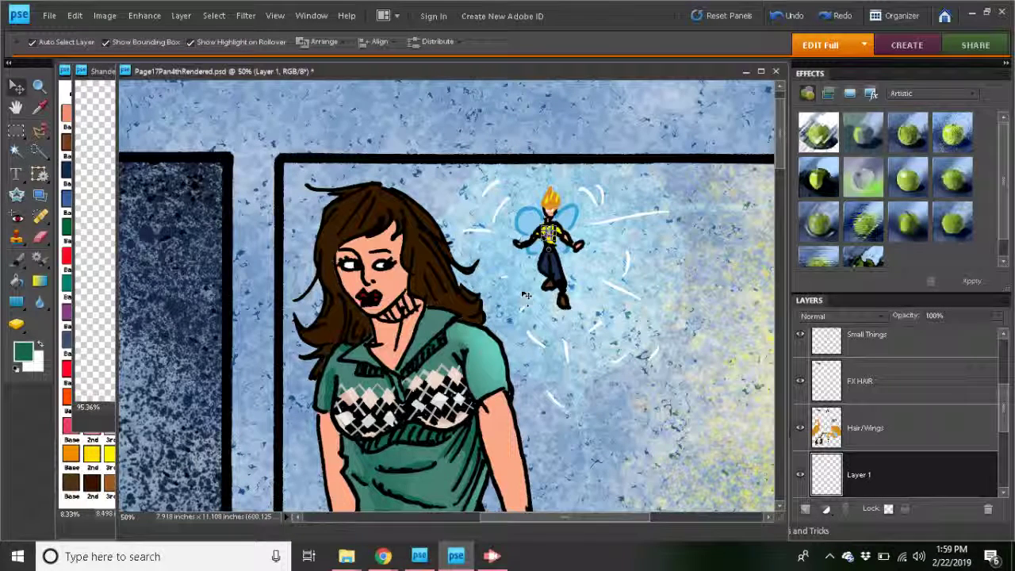
{"action": "left_click", "coordinate": [580, 303]}
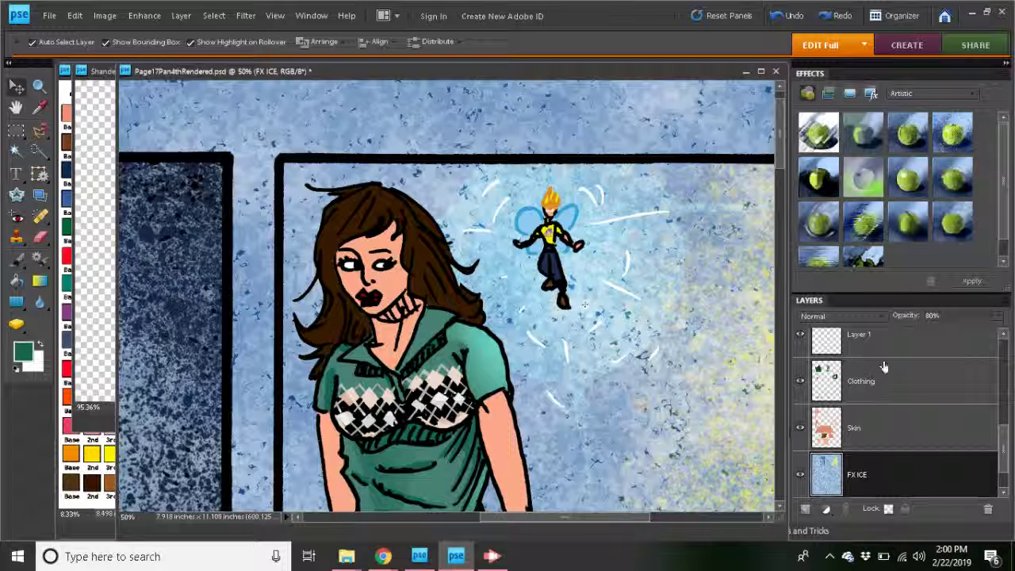
- Select the fairy's dark blue pants on the Clothing layer with the Magic Wand and clear their flat color
{"action": "left_click", "coordinate": [946, 388]}
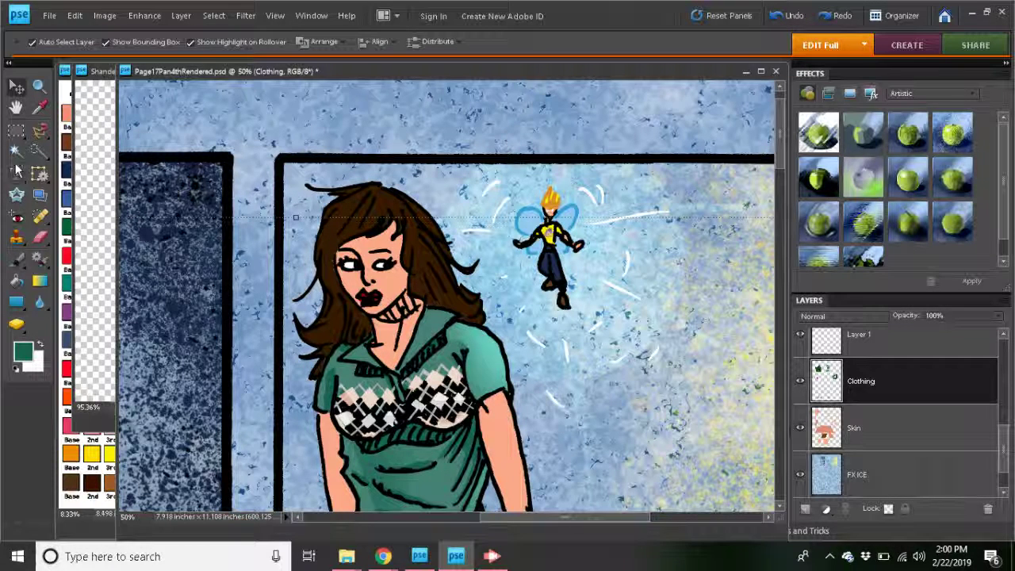
{"action": "key", "text": "w"}
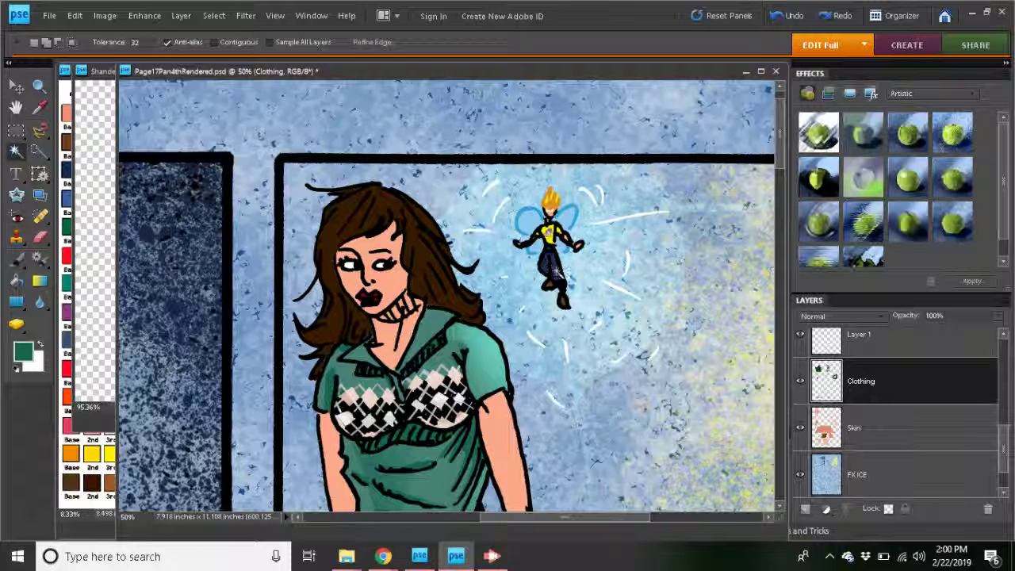
{"action": "left_click", "coordinate": [556, 271]}
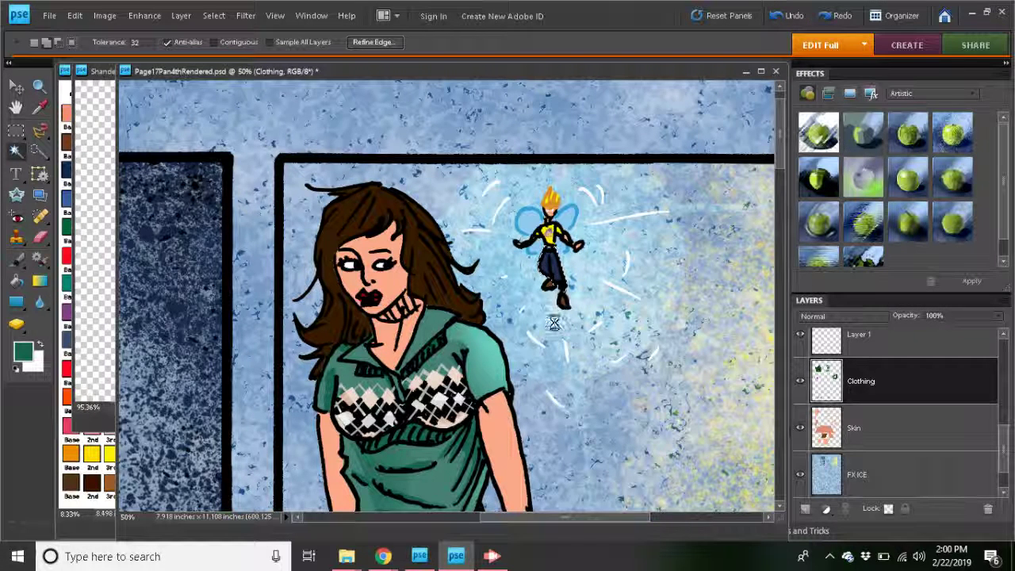
- Fill the fairy's pants with the Denim pattern using the Paint Bucket in Normal mode at 100% opacity
{"action": "left_click", "coordinate": [13, 284]}
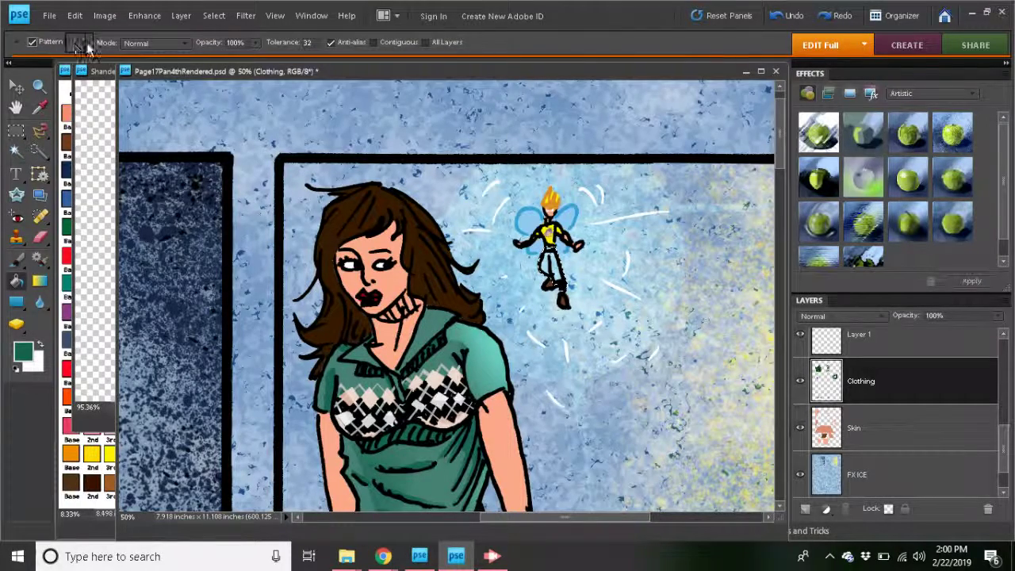
{"action": "left_click", "coordinate": [87, 45]}
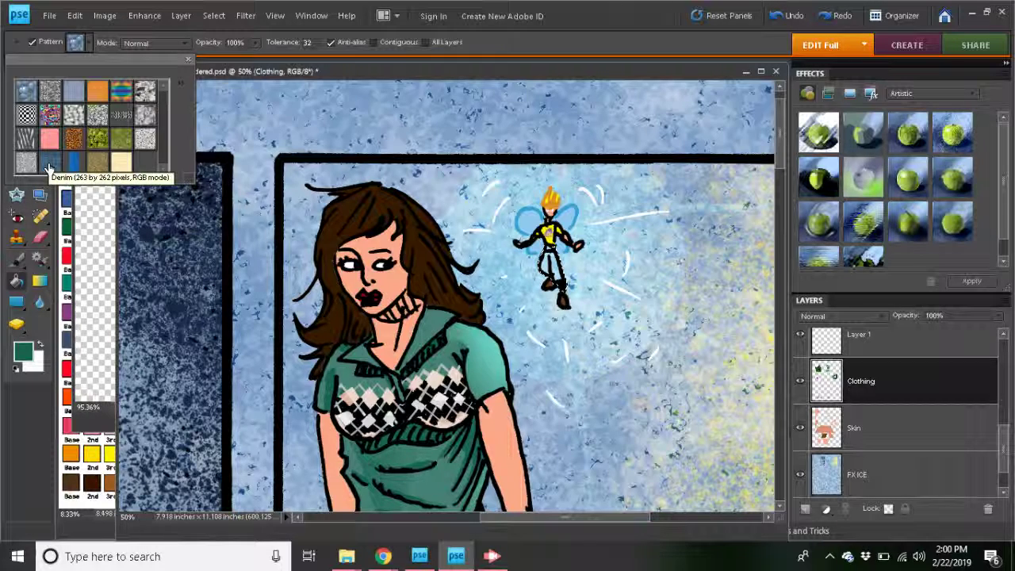
{"action": "left_click", "coordinate": [48, 167]}
{"action": "left_click", "coordinate": [477, 80]}
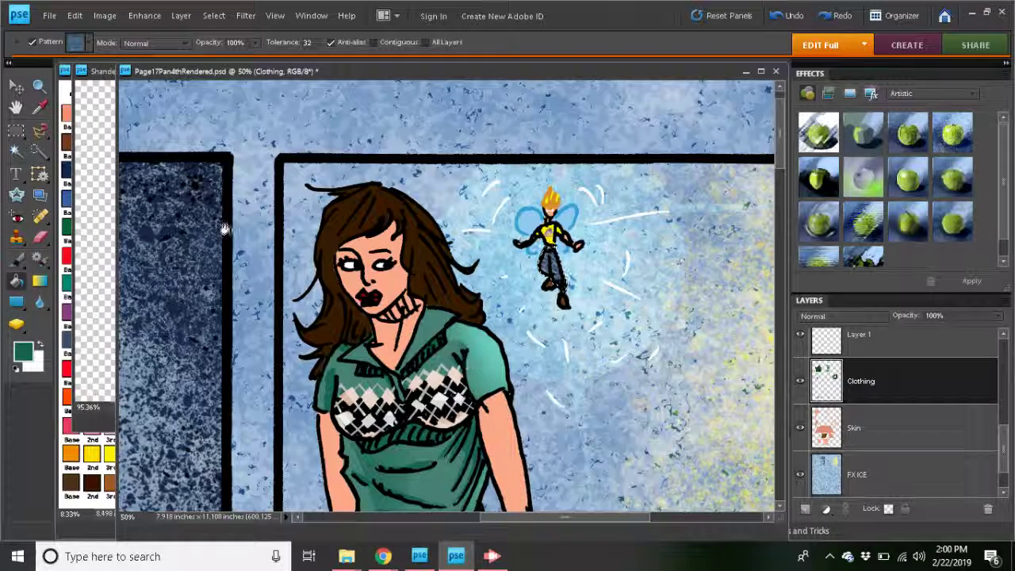
- Lighten the Clothing layer's selected denim pants of the fairy with Color Variations, twice in the highlights and once in the shadows
{"action": "left_click", "coordinate": [143, 16]}
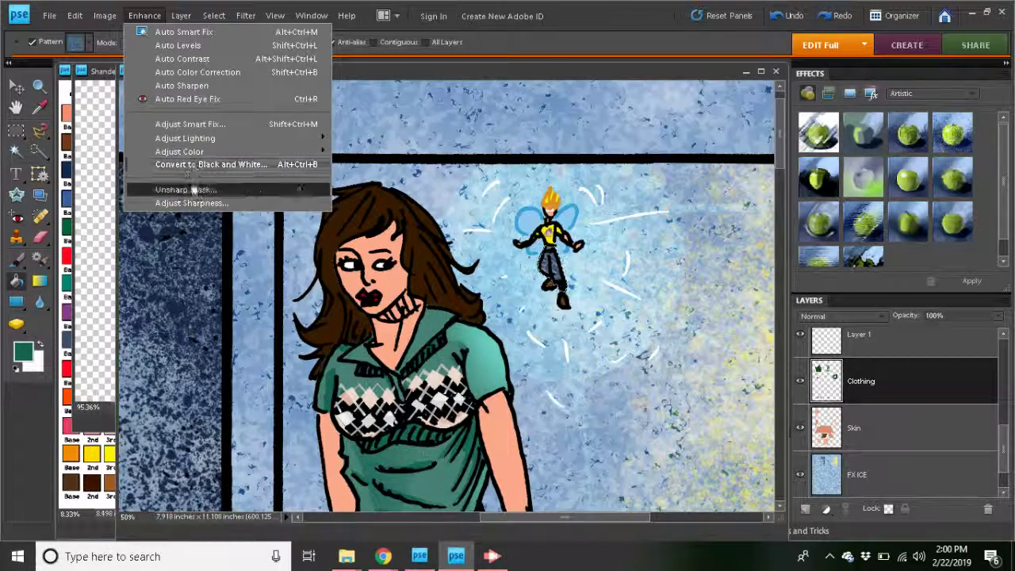
{"action": "mouse_move", "coordinate": [256, 152]}
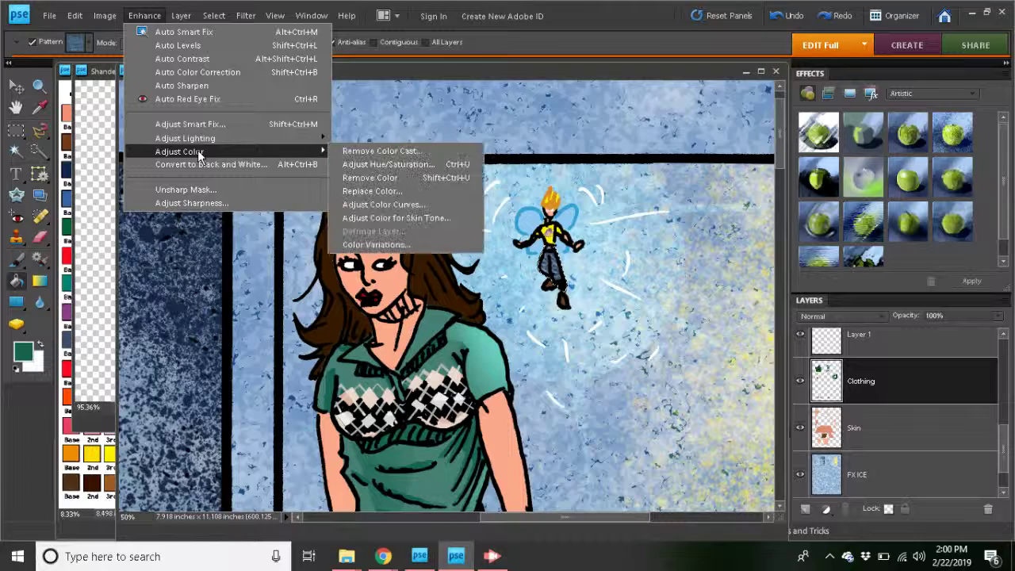
{"action": "left_click", "coordinate": [364, 240]}
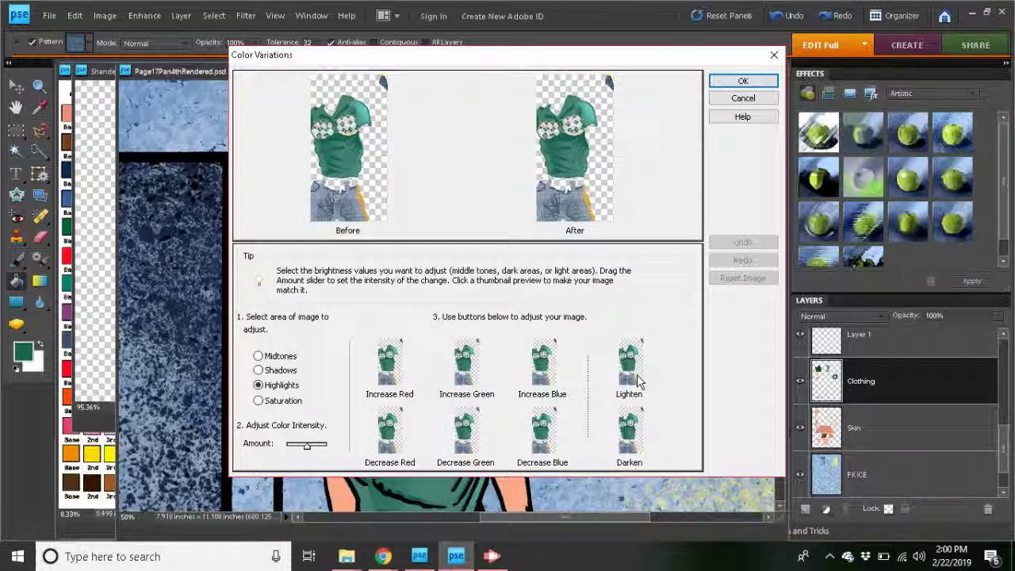
{"action": "left_click", "coordinate": [639, 364]}
{"action": "left_click", "coordinate": [639, 370]}
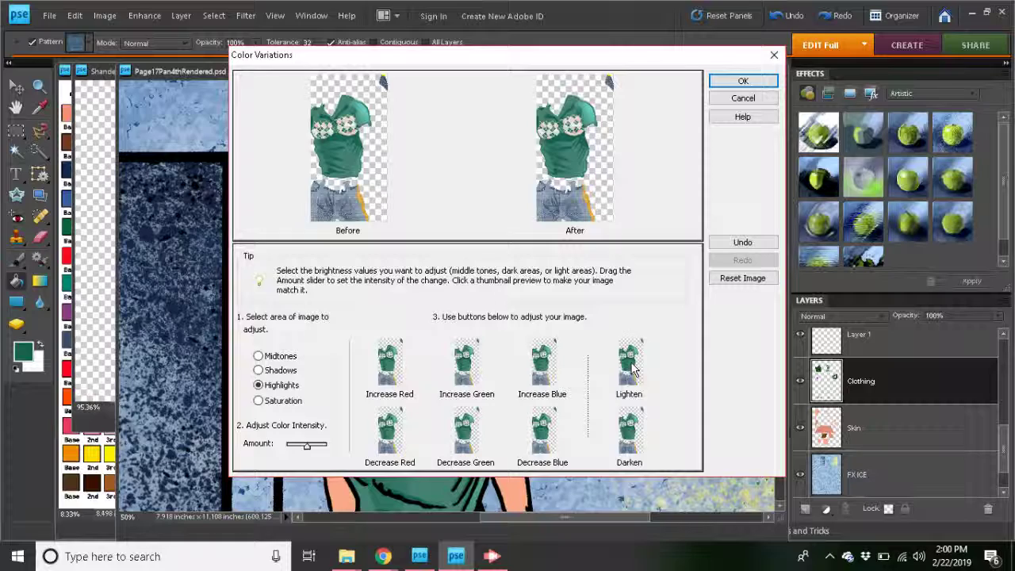
{"action": "left_click", "coordinate": [258, 370]}
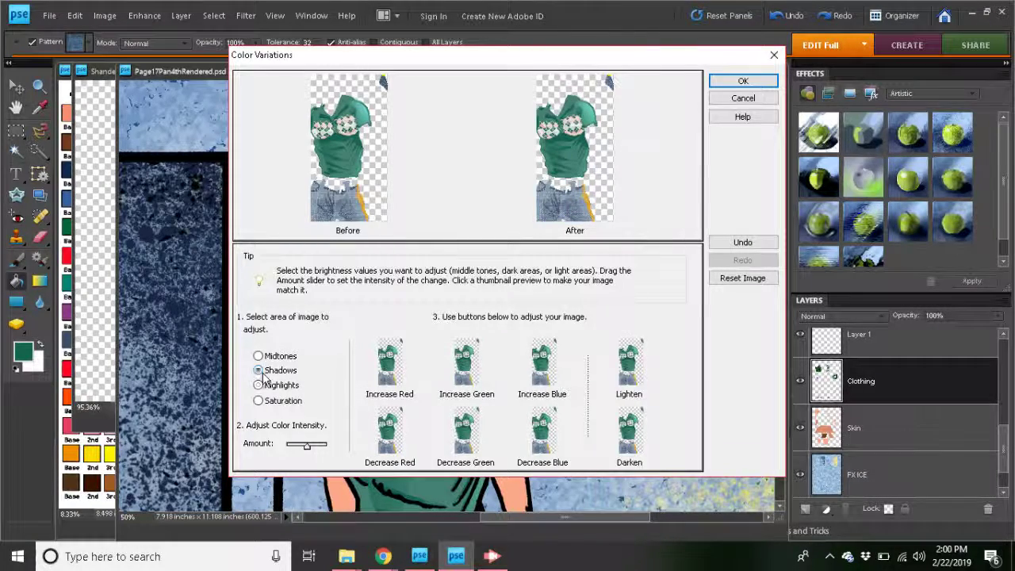
{"action": "left_click", "coordinate": [623, 366]}
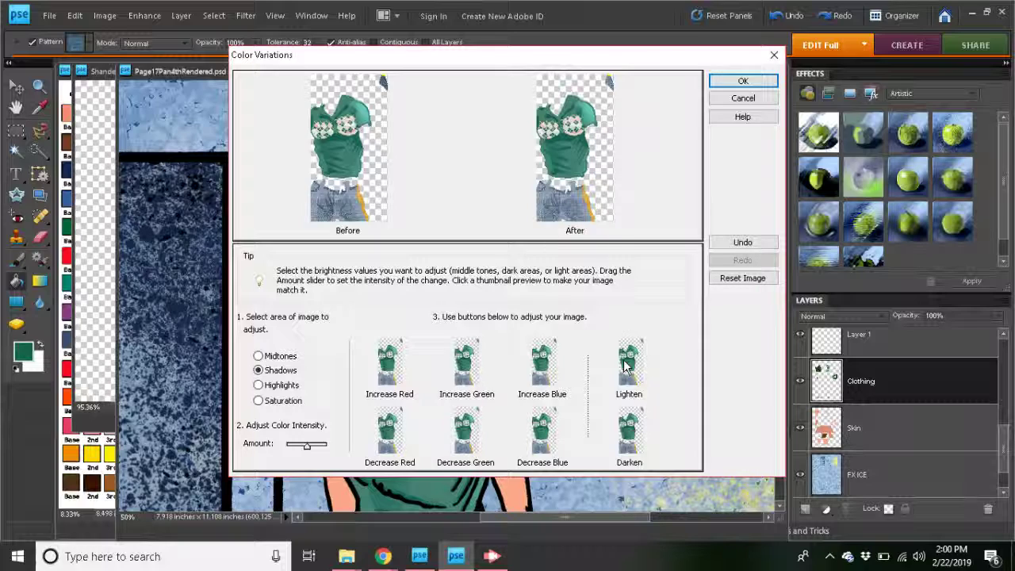
{"action": "left_click", "coordinate": [741, 81]}
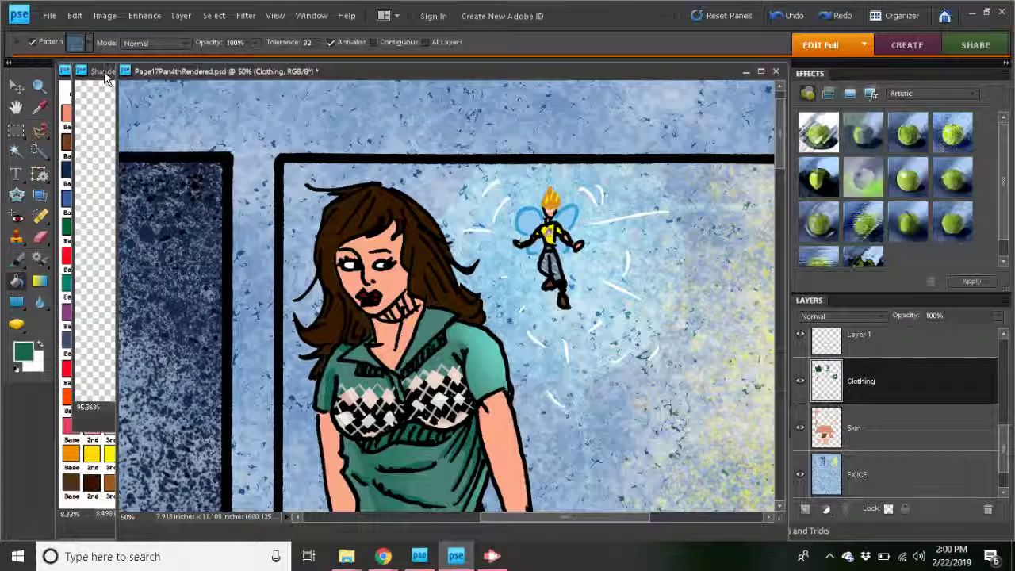
- Look over the characters in the other panels of the page and return to the panel with the fairy
{"action": "left_click_drag", "start_coordinate": [782, 153], "coordinate": [793, 252]}
{"action": "left_click_drag", "start_coordinate": [596, 517], "coordinate": [417, 523]}
{"action": "left_click_drag", "start_coordinate": [784, 230], "coordinate": [789, 484]}
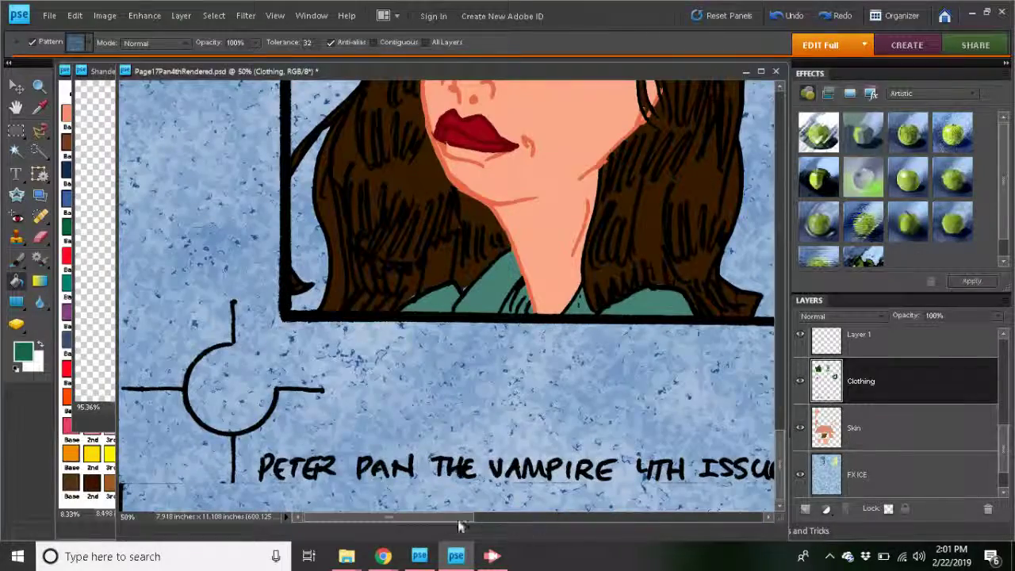
{"action": "left_click_drag", "start_coordinate": [460, 519], "coordinate": [657, 514]}
{"action": "scroll", "coordinate": [627, 370], "scroll_direction": "up", "scroll_amount": 8}
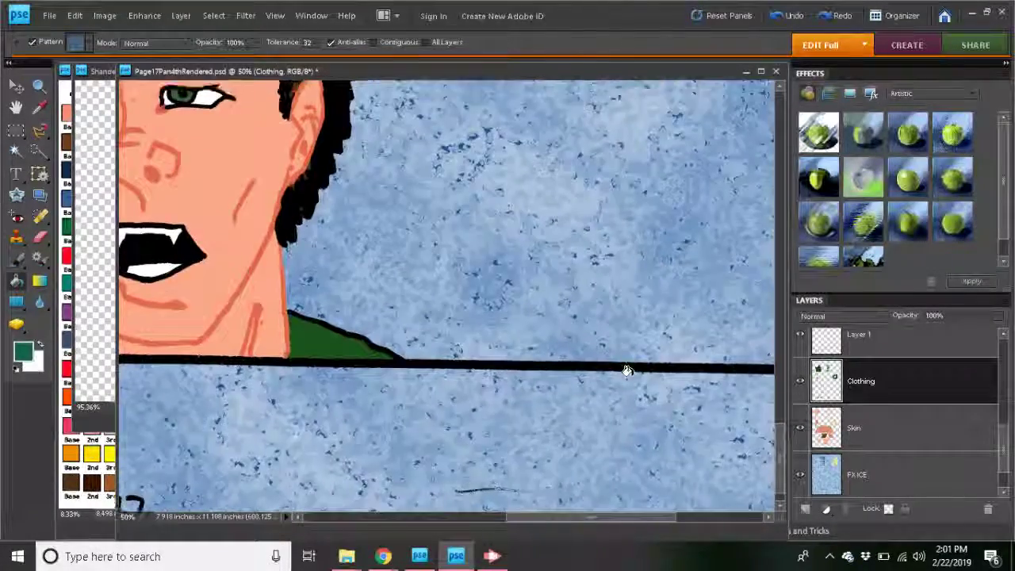
{"action": "scroll", "coordinate": [627, 370], "scroll_direction": "up", "scroll_amount": 10}
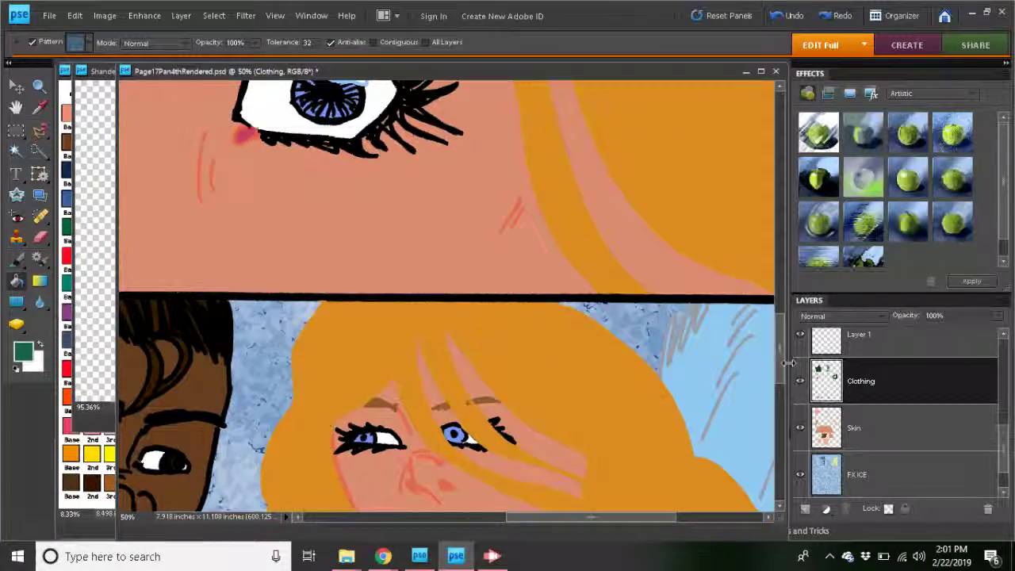
{"action": "left_click_drag", "start_coordinate": [781, 354], "coordinate": [790, 149]}
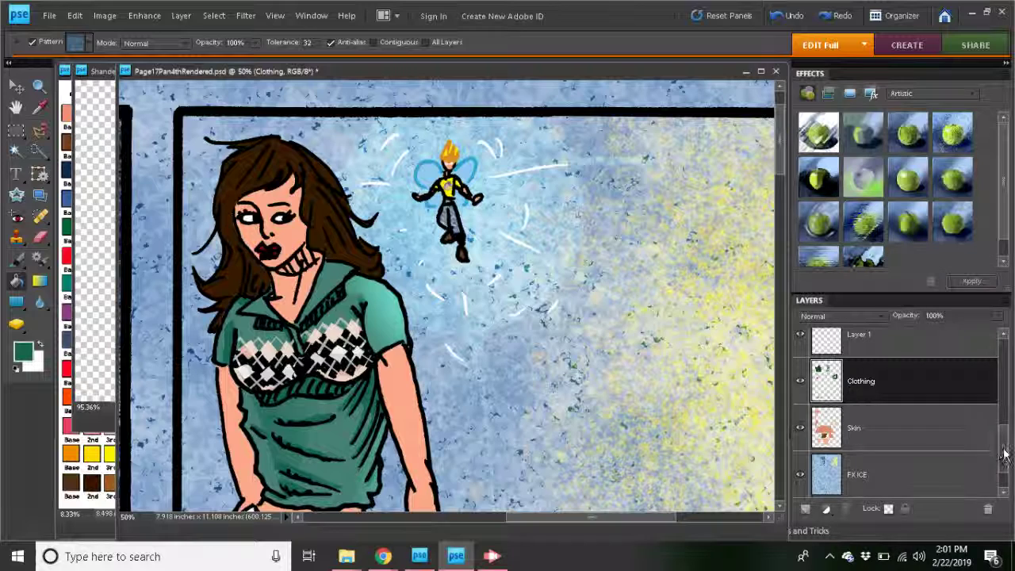
- Select the woman's brown hair on the Hair/Wings layer with the Magic Wand and close the ShandeeShirtNoShandee.psd document
{"action": "left_click_drag", "start_coordinate": [1004, 449], "coordinate": [1010, 400]}
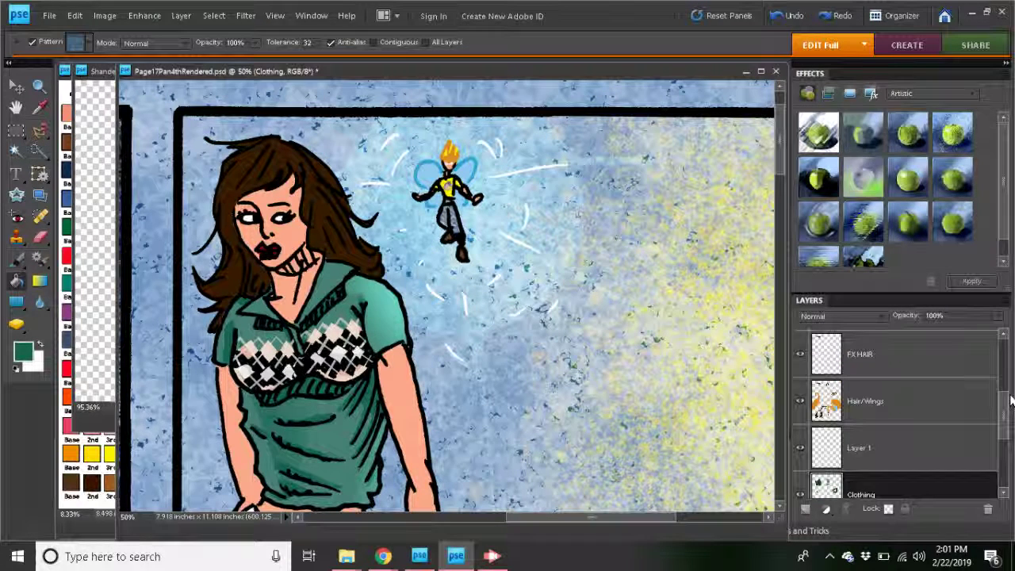
{"action": "left_click", "coordinate": [909, 405]}
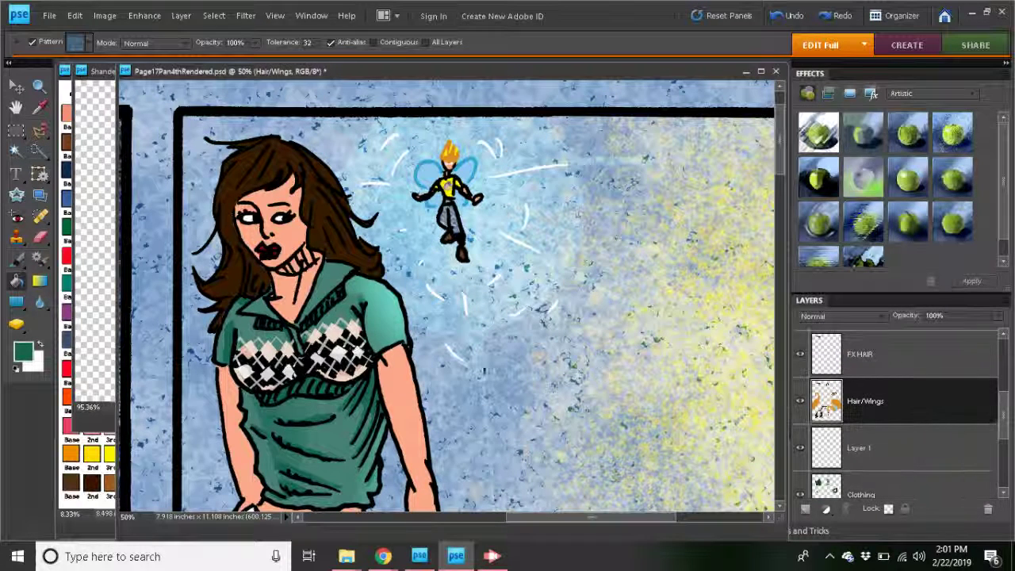
{"action": "left_click", "coordinate": [15, 154]}
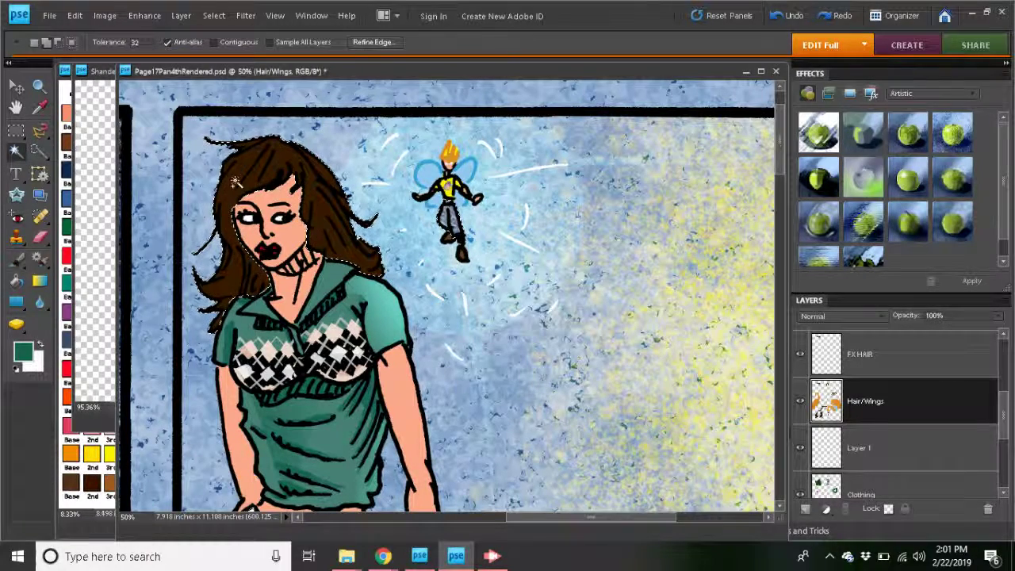
{"action": "left_click", "coordinate": [92, 70]}
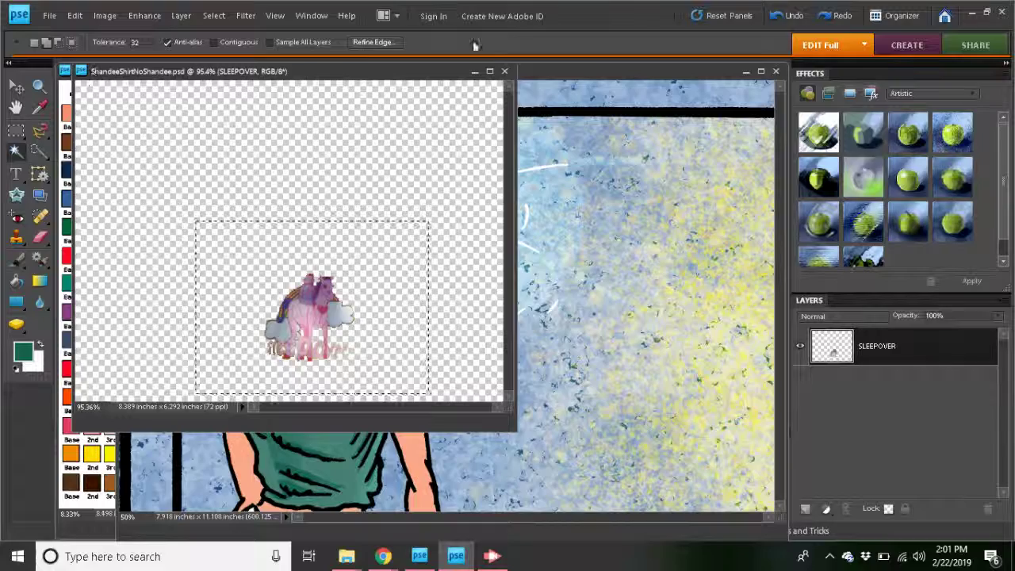
{"action": "left_click", "coordinate": [503, 72]}
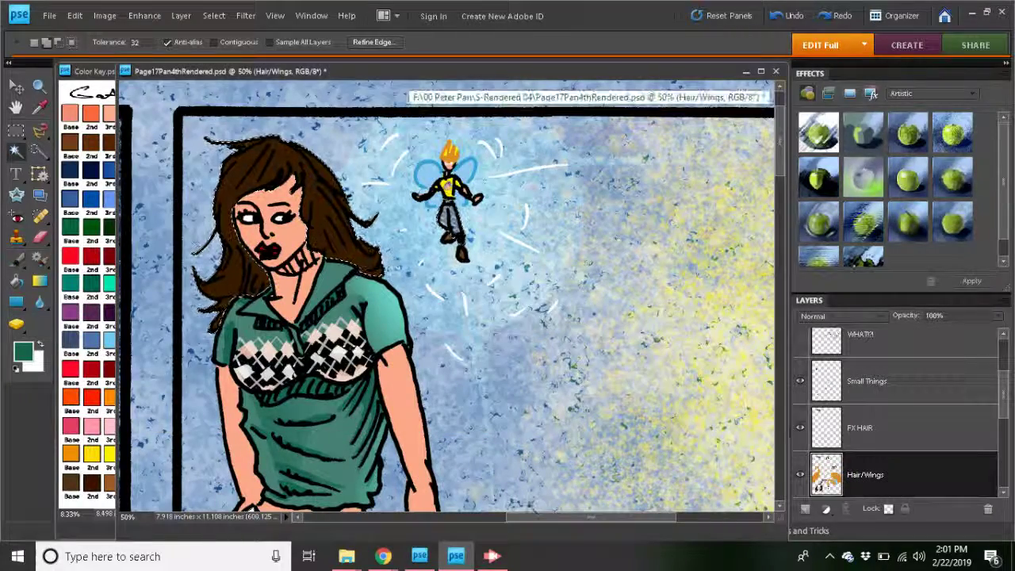
- Reselect the woman's brown hair with the Magic Wand limited to contiguous pixels
{"action": "left_click_drag", "start_coordinate": [522, 516], "coordinate": [490, 517]}
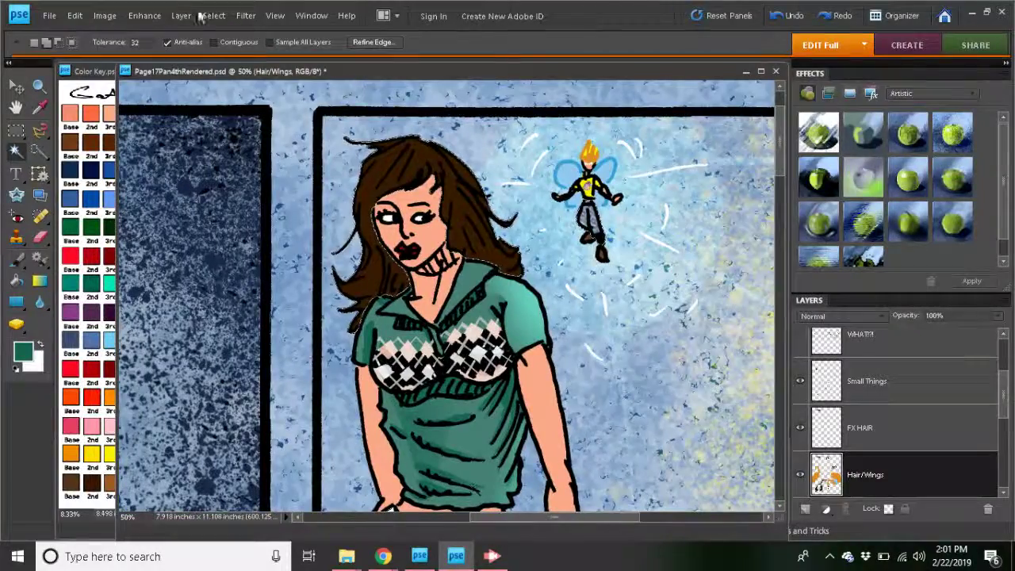
{"action": "left_click", "coordinate": [213, 43]}
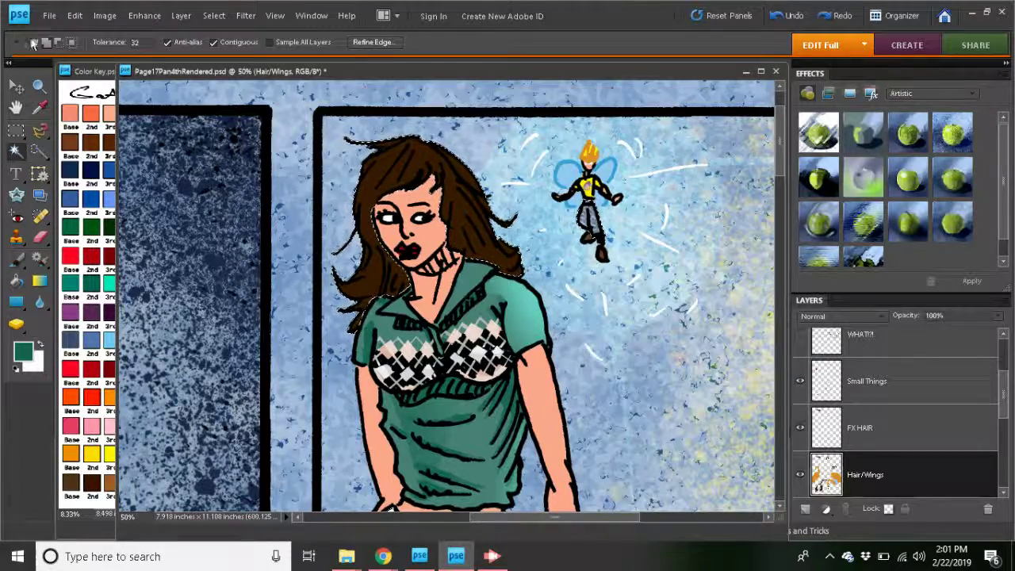
{"action": "left_click", "coordinate": [379, 187]}
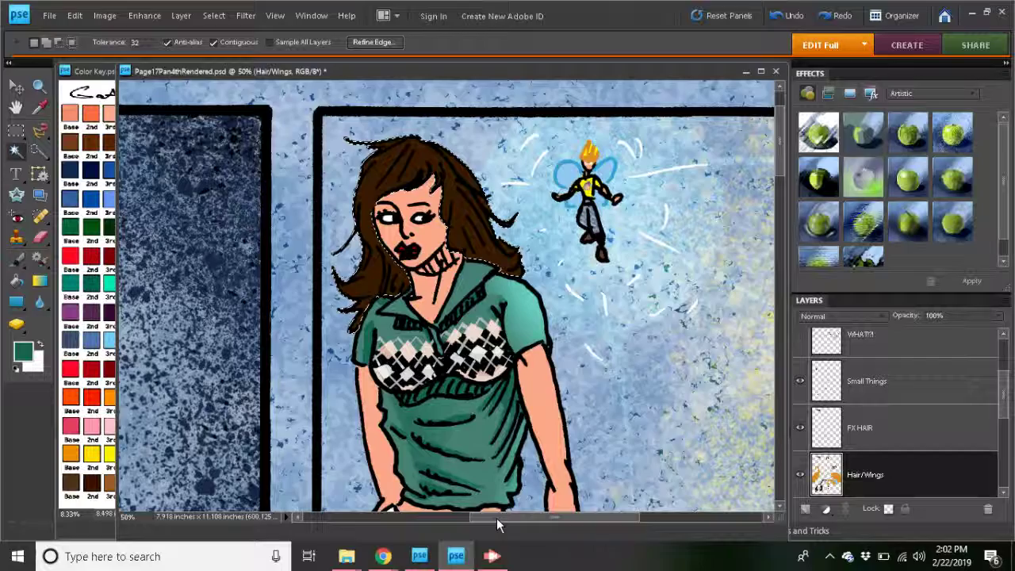
- Check the shaded hair of the boy in the green shirt for reference and make the FX HAIR layer active
{"action": "left_click_drag", "start_coordinate": [496, 518], "coordinate": [367, 514]}
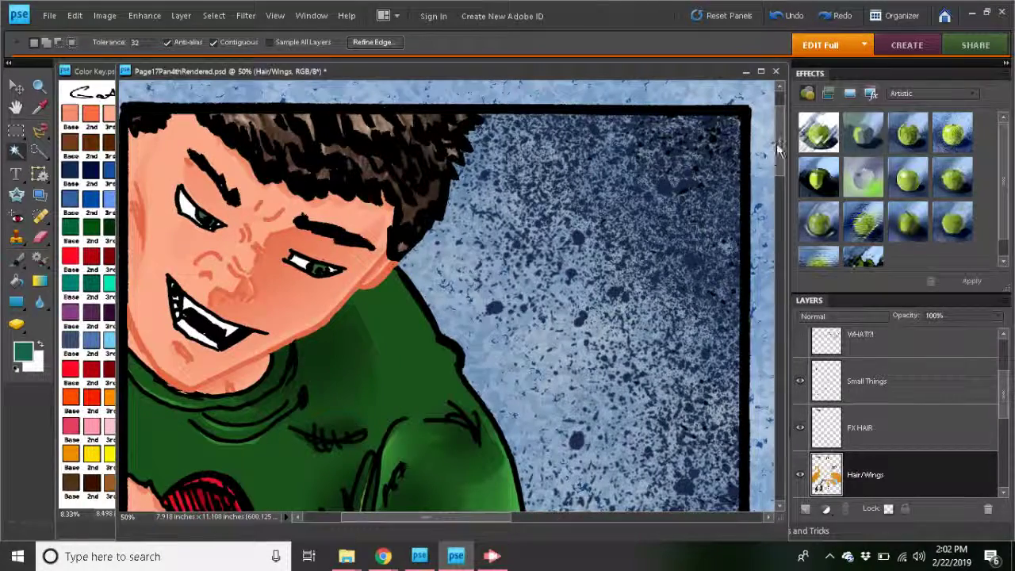
{"action": "left_click_drag", "start_coordinate": [776, 143], "coordinate": [798, 52]}
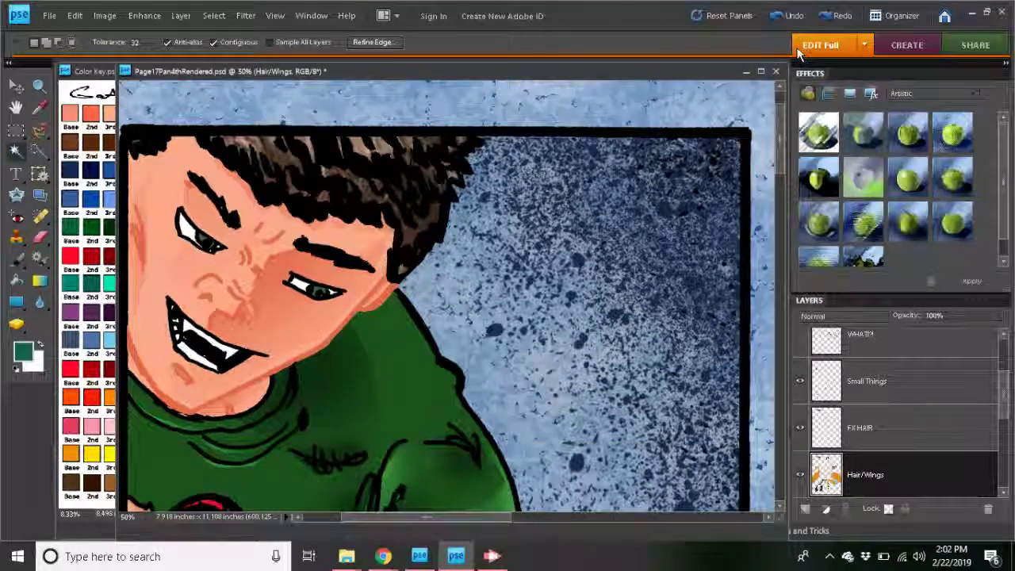
{"action": "left_click_drag", "start_coordinate": [520, 514], "coordinate": [635, 515]}
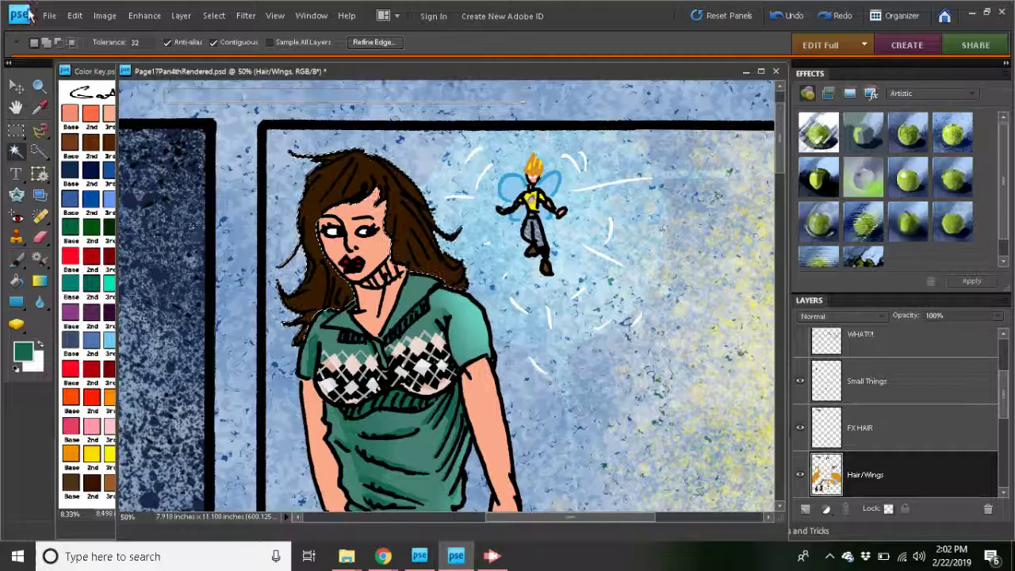
{"action": "left_click", "coordinate": [898, 429]}
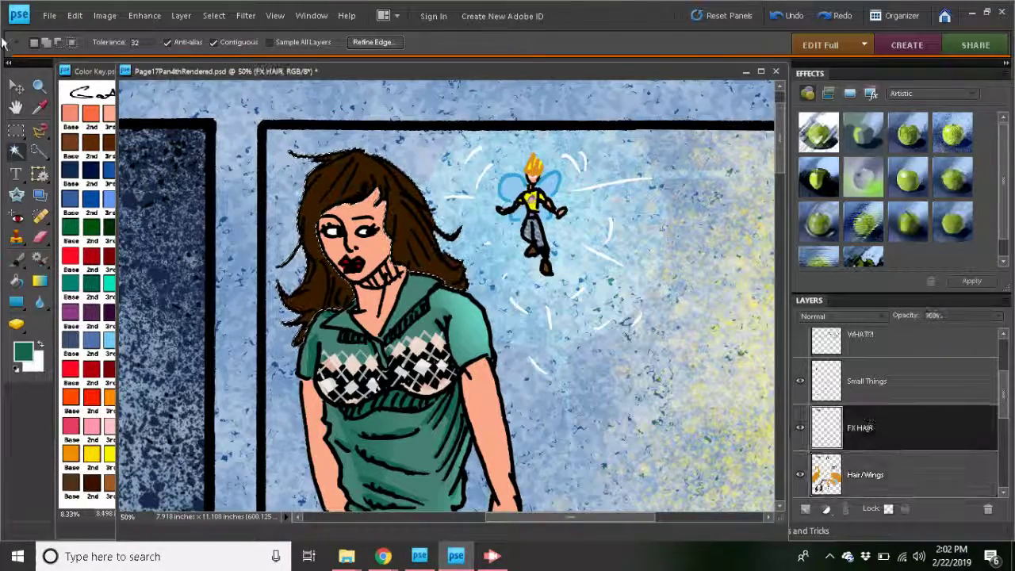
- Start opening a file, browse to the Hair folder inside FX and show its contents as extra large icons
{"action": "left_click", "coordinate": [50, 16]}
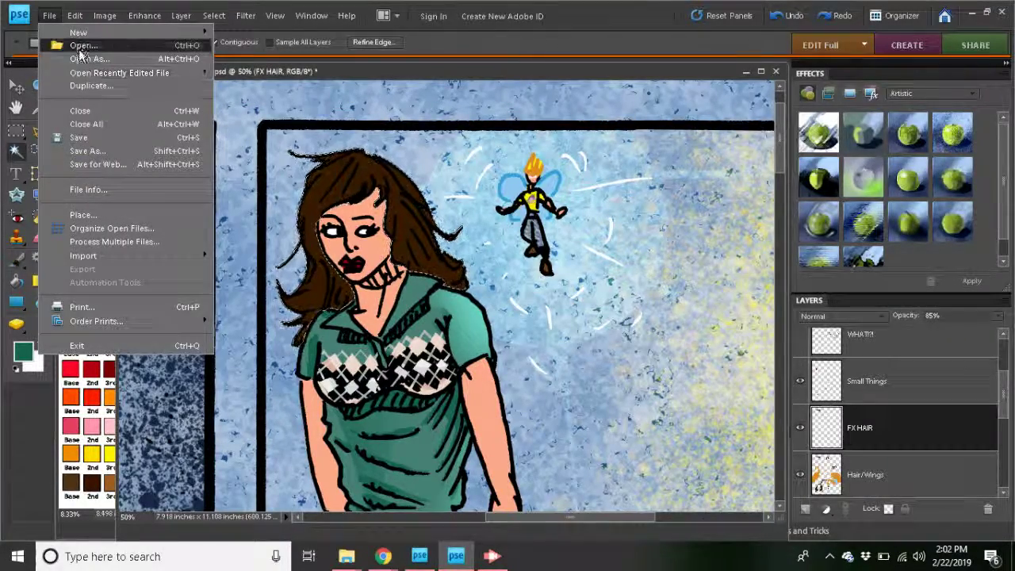
{"action": "left_click", "coordinate": [83, 46]}
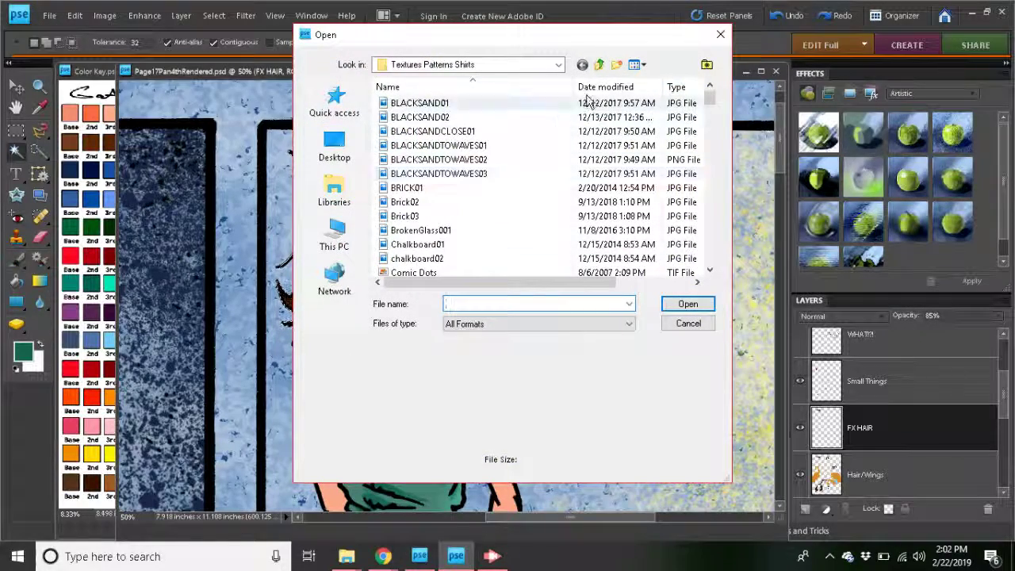
{"action": "left_click", "coordinate": [600, 65]}
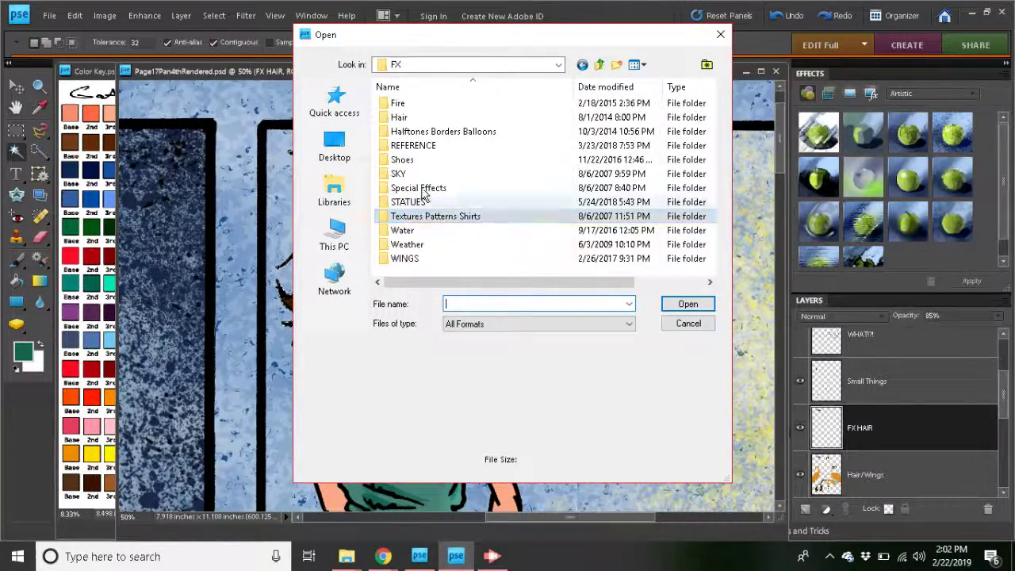
{"action": "double_click", "coordinate": [404, 119]}
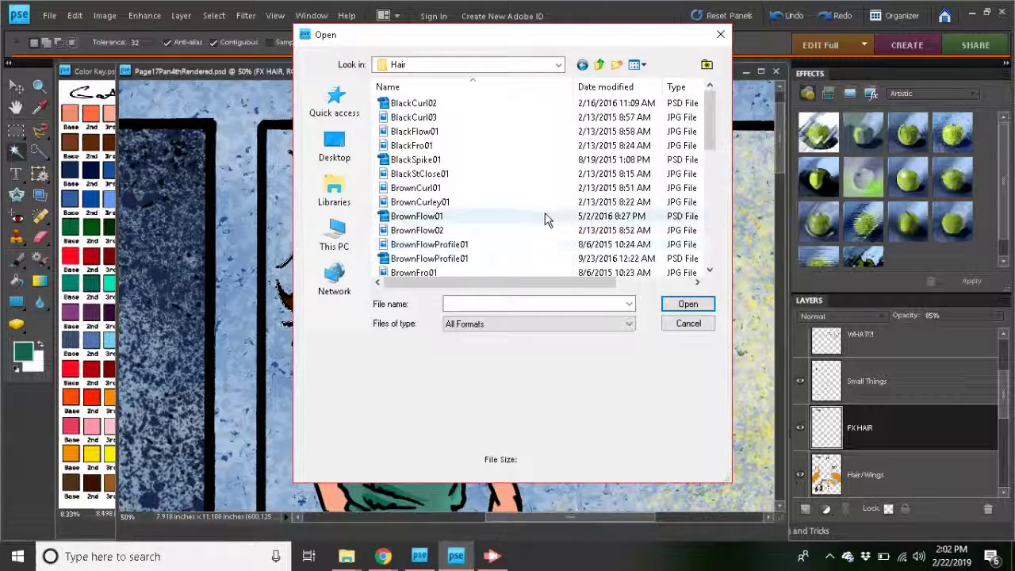
{"action": "left_click", "coordinate": [635, 65]}
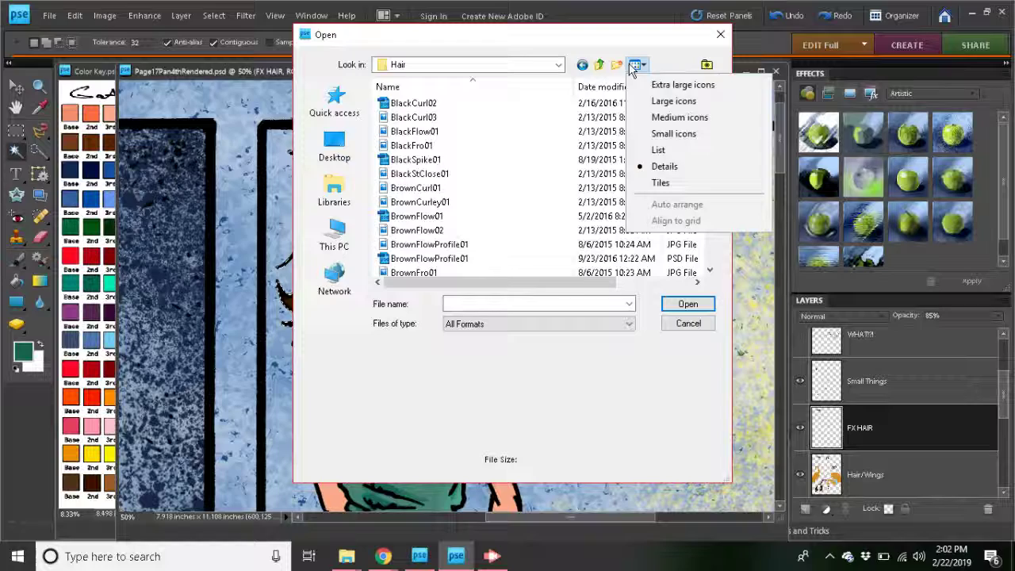
{"action": "left_click", "coordinate": [673, 92]}
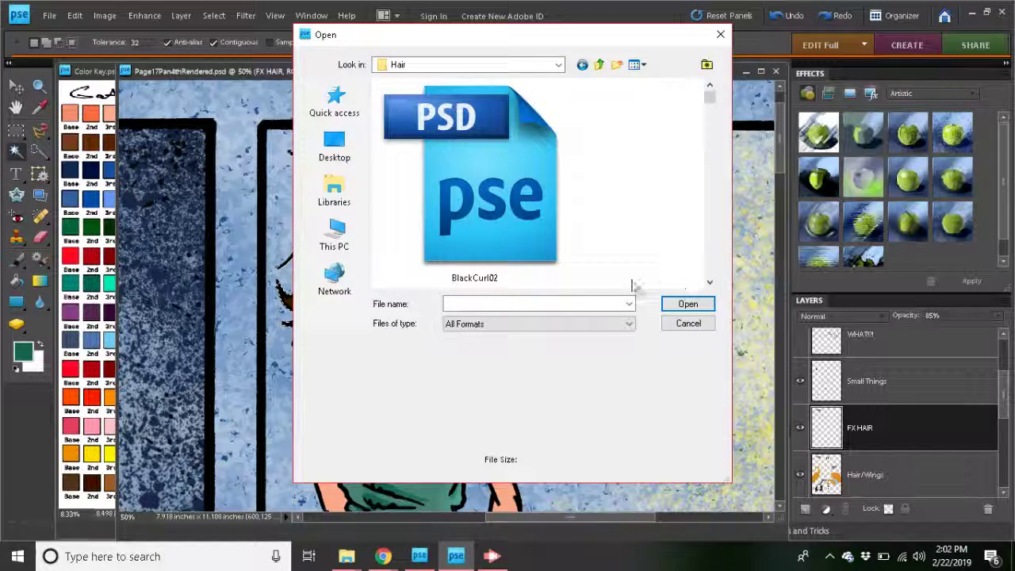
- Preview the hair textures in the Hair folder, including BlackCurl02, BrownCurl01, BrownCurley01 and BrownFlow01
{"action": "left_click", "coordinate": [514, 214]}
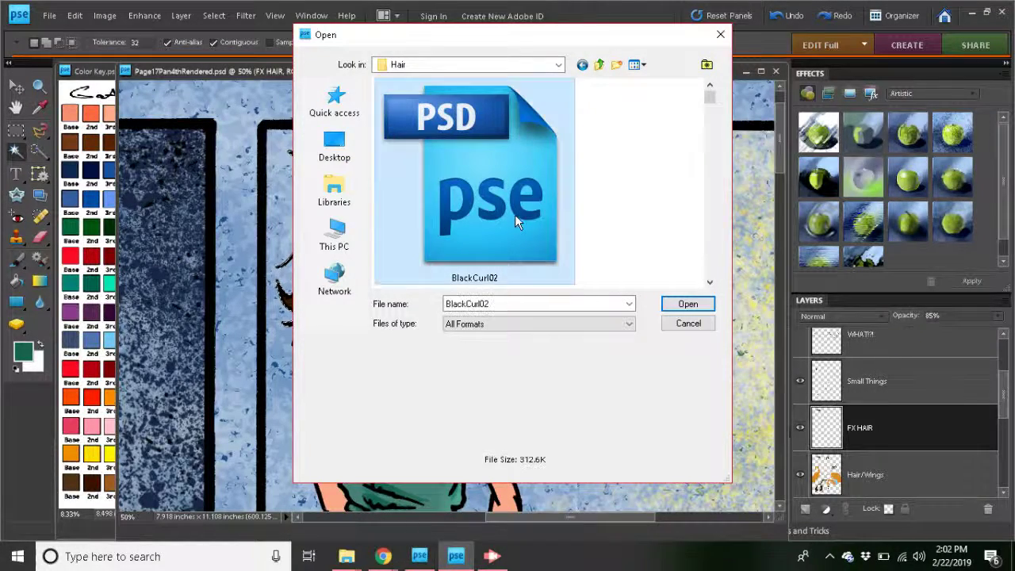
{"action": "left_click", "coordinate": [710, 283]}
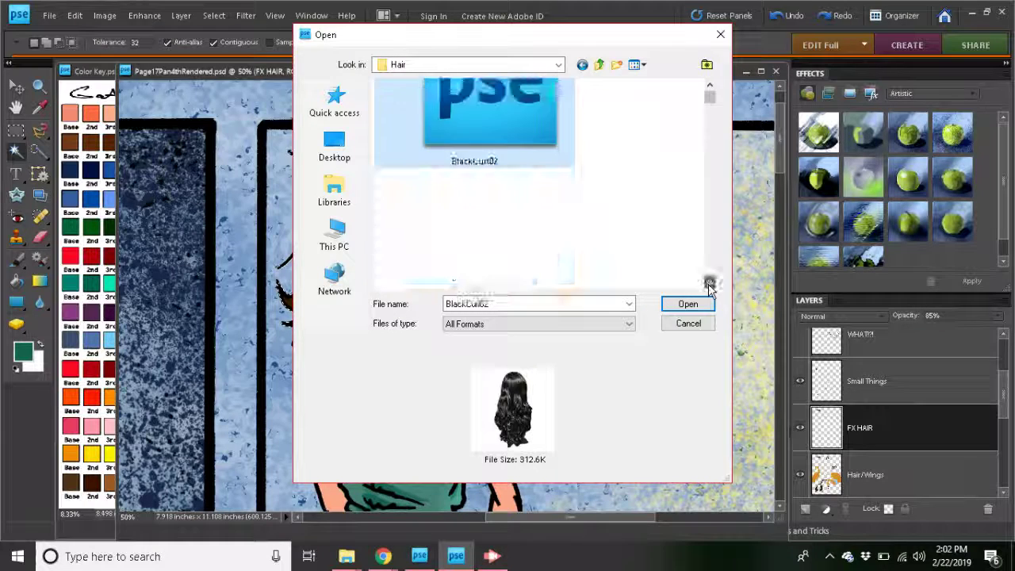
{"action": "left_click", "coordinate": [709, 283]}
{"action": "left_click", "coordinate": [710, 283]}
{"action": "left_click", "coordinate": [709, 284]}
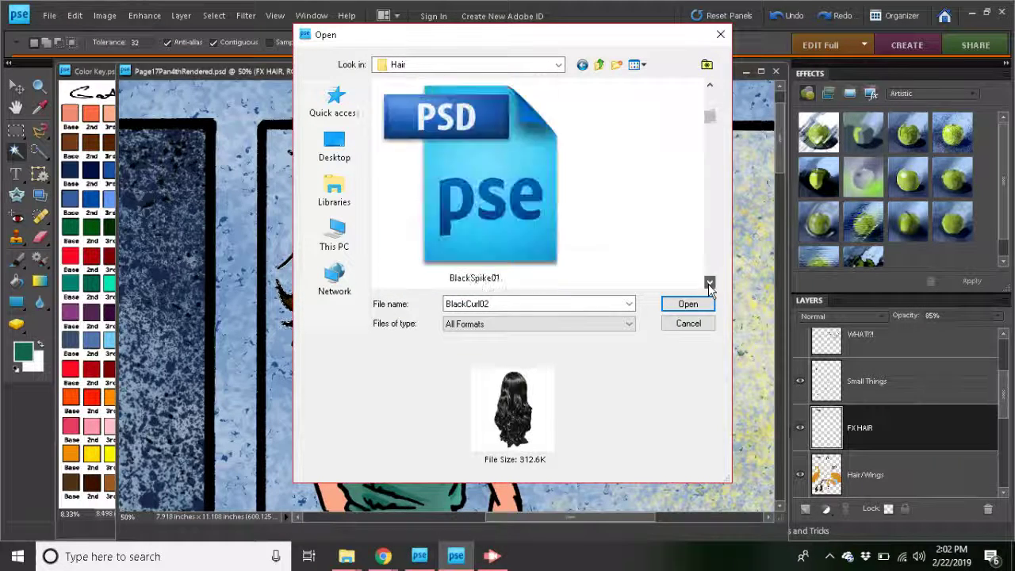
{"action": "left_click", "coordinate": [709, 284]}
{"action": "left_click", "coordinate": [709, 283]}
{"action": "left_click", "coordinate": [709, 283]}
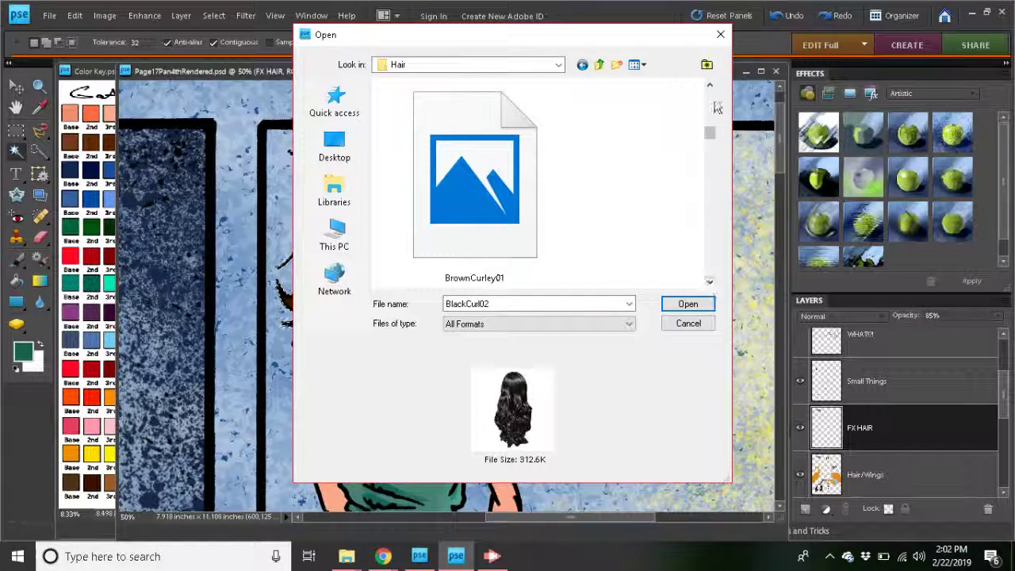
{"action": "scroll", "coordinate": [507, 159], "scroll_direction": "down", "scroll_amount": 1}
{"action": "left_click", "coordinate": [503, 136]}
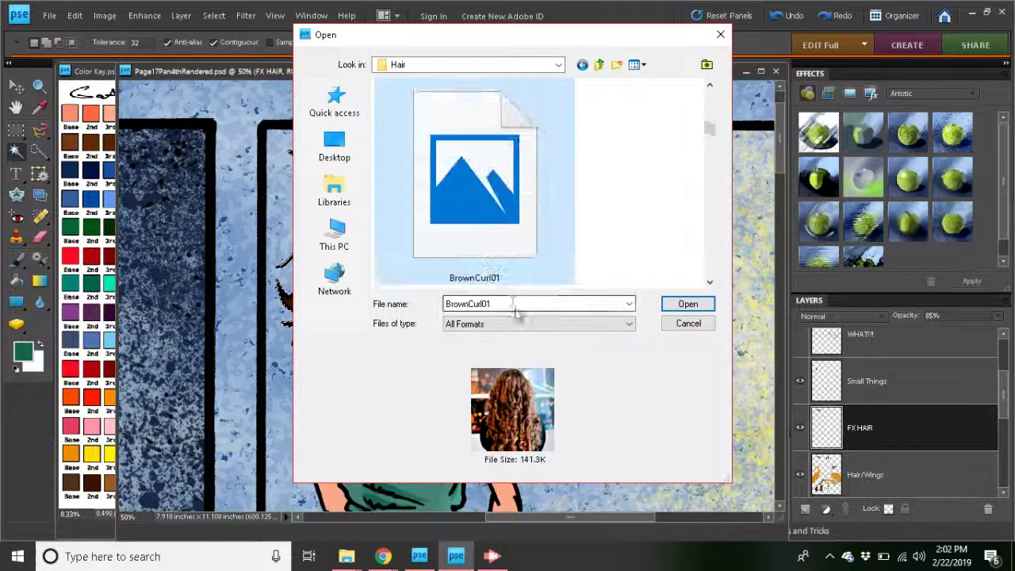
{"action": "left_click", "coordinate": [708, 283]}
{"action": "left_click", "coordinate": [709, 283]}
{"action": "left_click", "coordinate": [553, 269]}
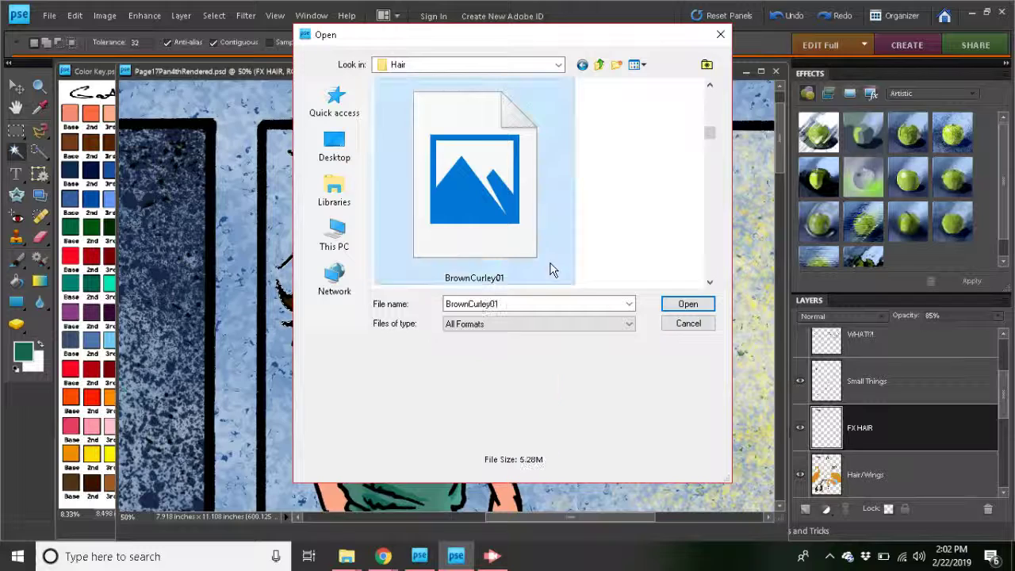
{"action": "left_click", "coordinate": [709, 283]}
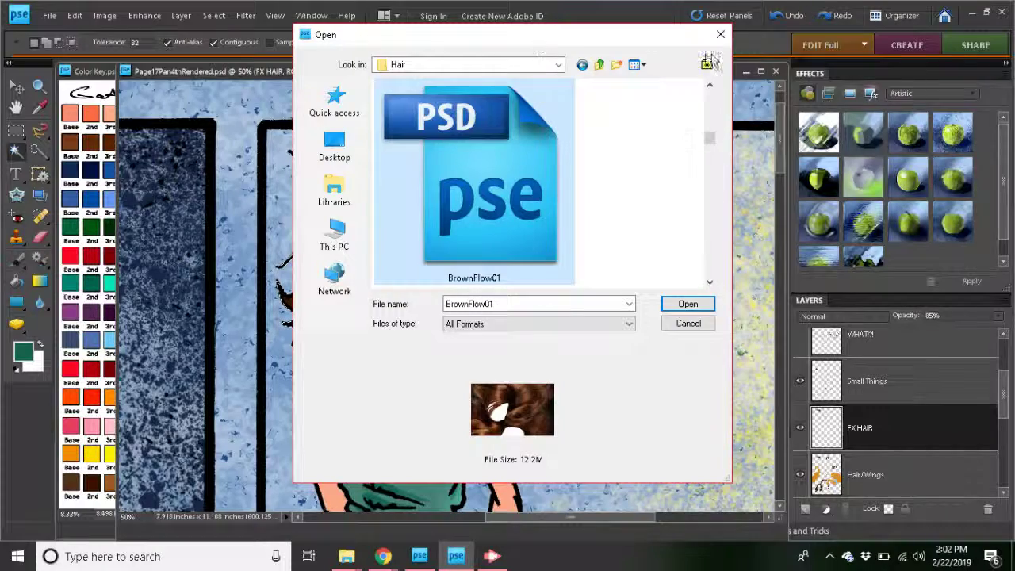
- Uncover the woman's artwork behind the file dialog and preview BrownFlow02, BrownFlowProfile01 and BrownFro01 for comparison with her hair
{"action": "left_click_drag", "start_coordinate": [517, 43], "coordinate": [720, 41]}
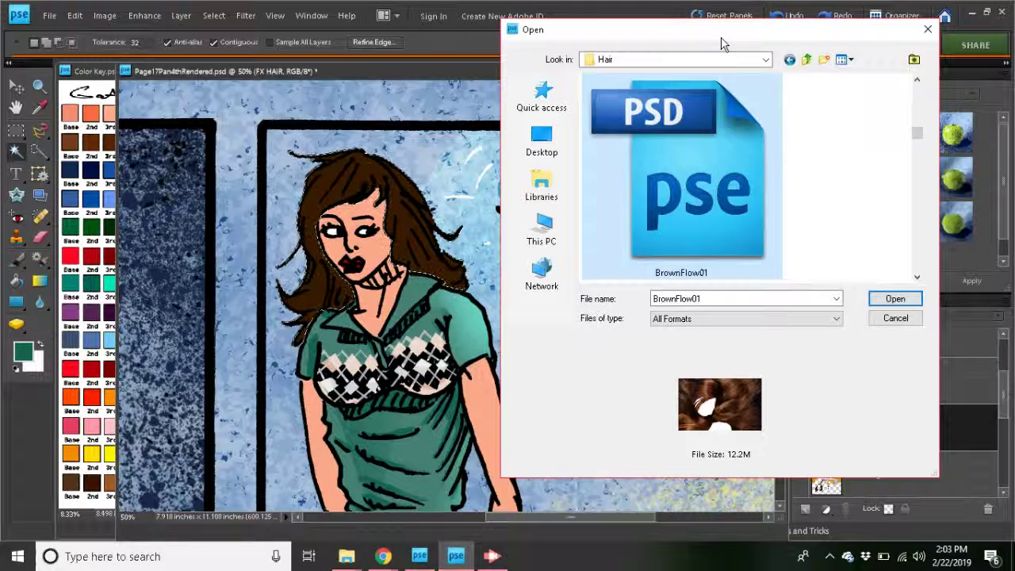
{"action": "left_click", "coordinate": [917, 278]}
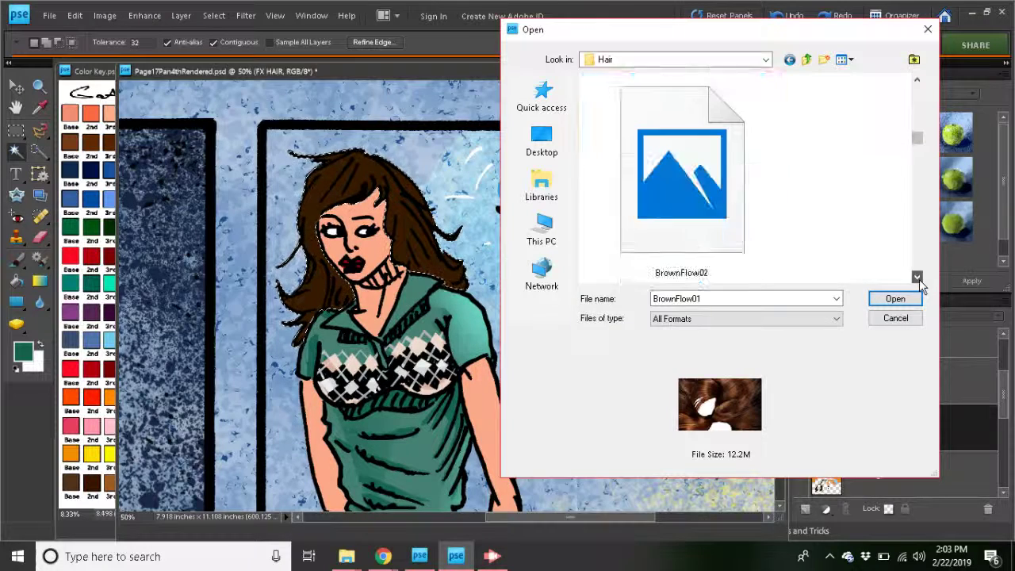
{"action": "left_click", "coordinate": [711, 236]}
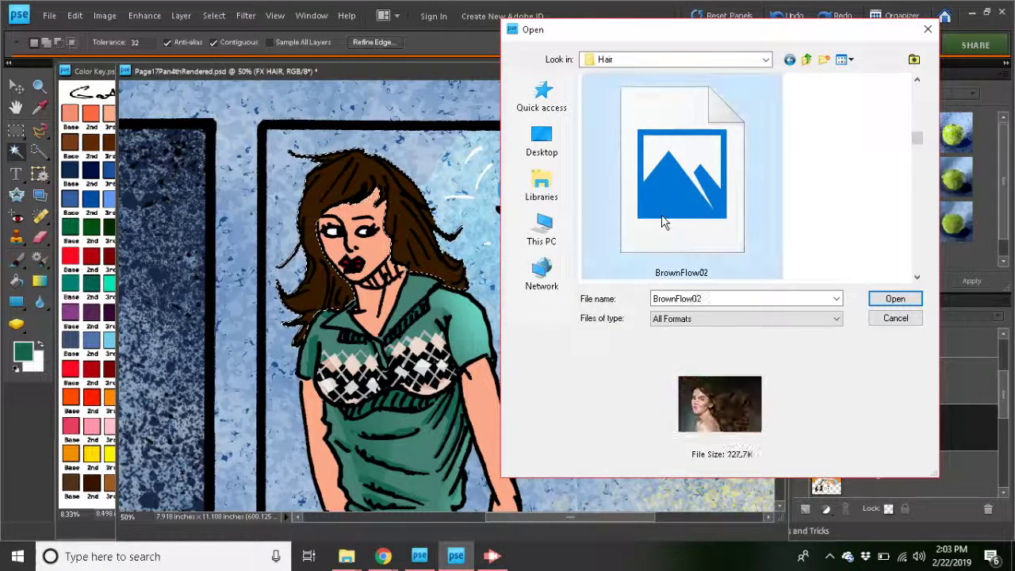
{"action": "left_click", "coordinate": [917, 278]}
{"action": "left_click", "coordinate": [630, 188]}
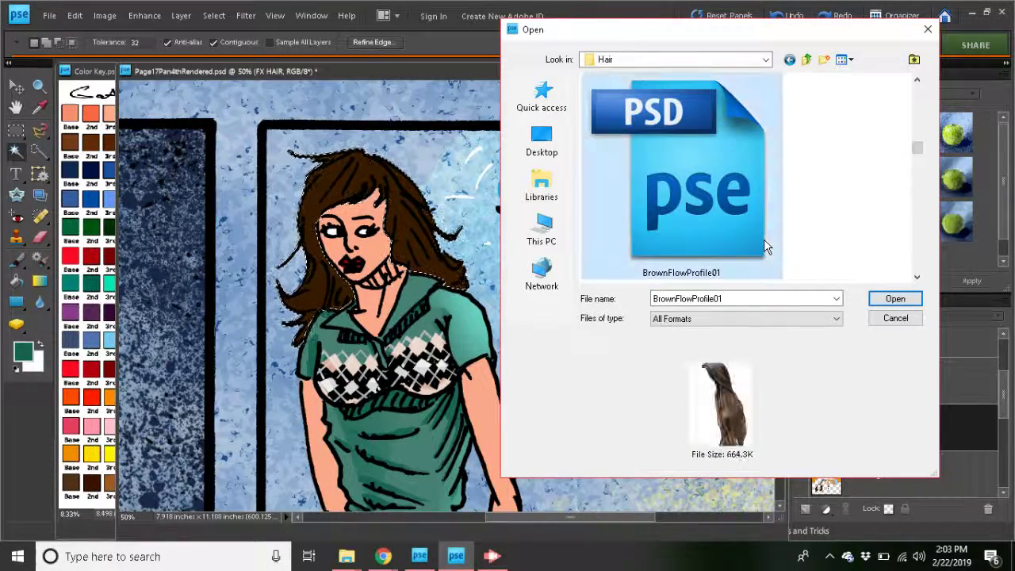
{"action": "left_click", "coordinate": [917, 278]}
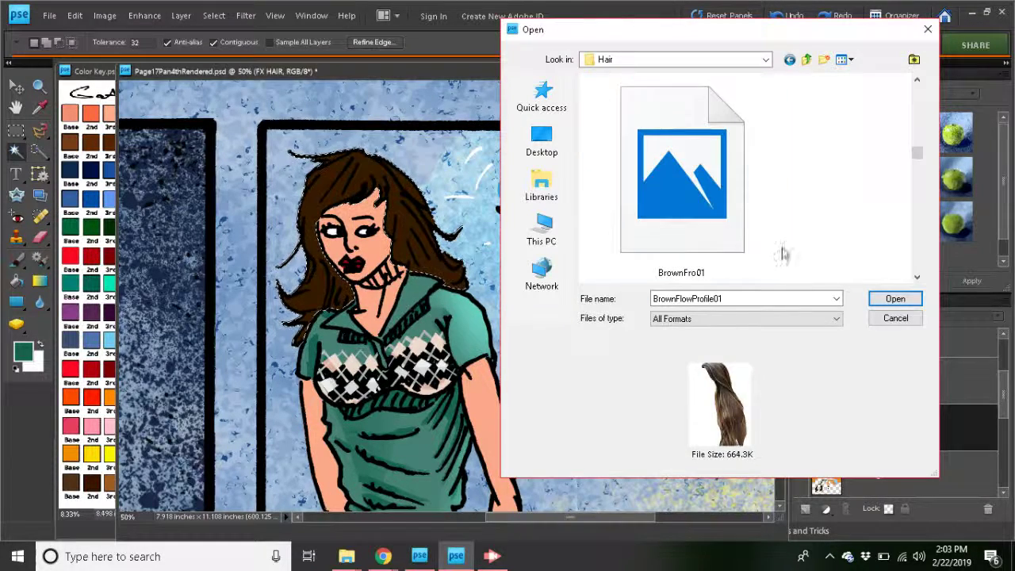
{"action": "left_click", "coordinate": [723, 240]}
{"action": "left_click", "coordinate": [917, 279]}
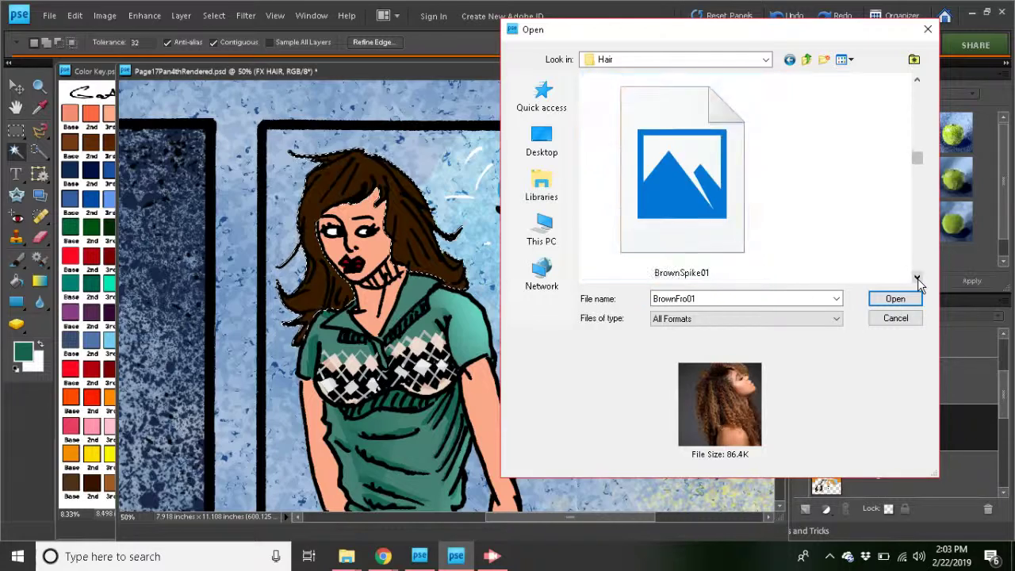
{"action": "left_click", "coordinate": [917, 279]}
- Go back to the BrownFlow01 hair texture in the Hair folder and open it
{"action": "left_click", "coordinate": [917, 80]}
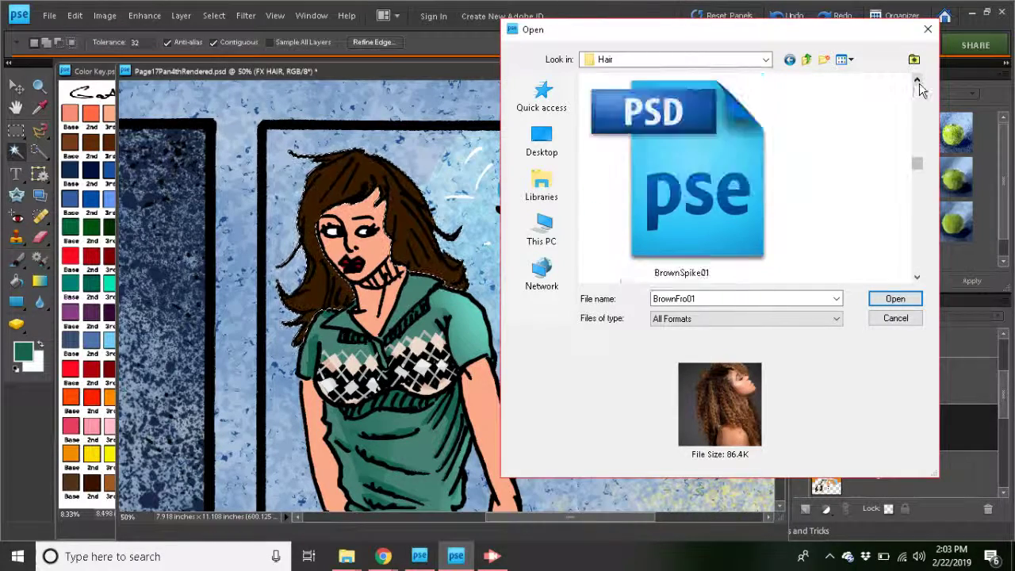
{"action": "left_click", "coordinate": [917, 81]}
{"action": "left_click", "coordinate": [917, 81]}
{"action": "left_click", "coordinate": [917, 80]}
{"action": "left_click", "coordinate": [917, 81]}
{"action": "left_click", "coordinate": [917, 81]}
{"action": "left_click", "coordinate": [918, 81]}
{"action": "left_click", "coordinate": [917, 80]}
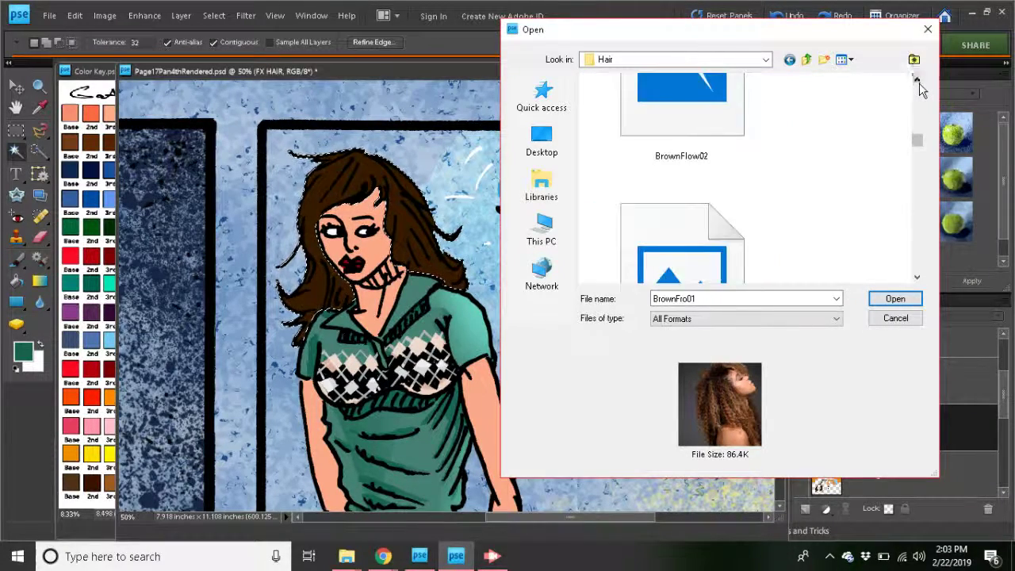
{"action": "left_click", "coordinate": [918, 80]}
{"action": "left_click", "coordinate": [721, 168]}
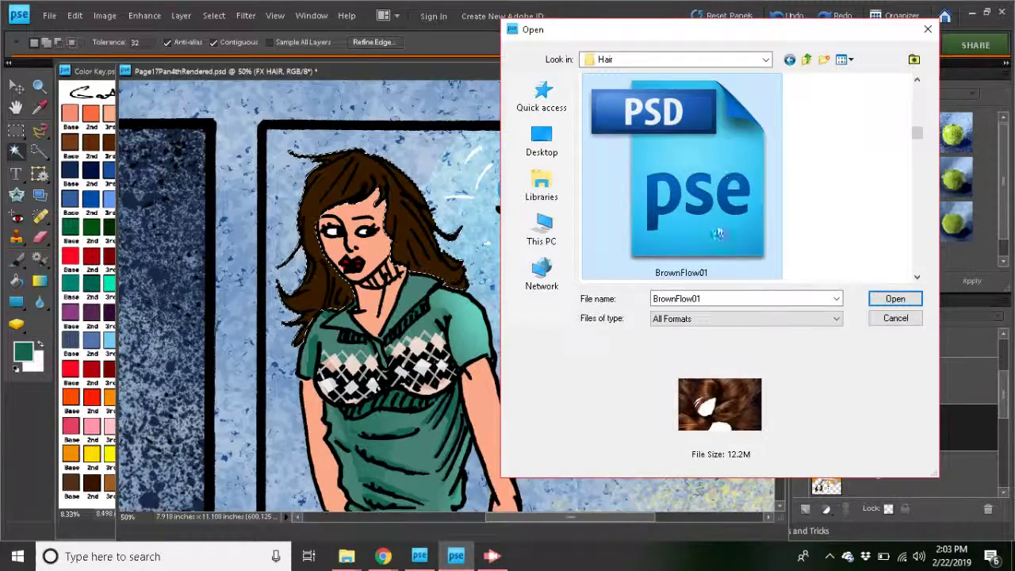
{"action": "double_click", "coordinate": [711, 202]}
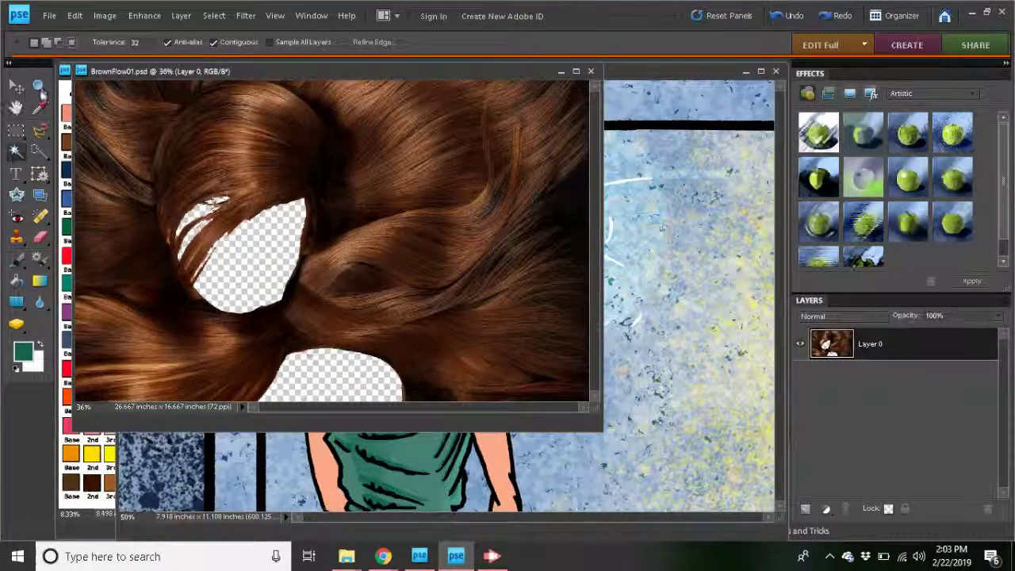
- Select the entire BrownFlow01 image with the Rectangular Marquee and copy it
{"action": "left_click", "coordinate": [39, 85]}
{"action": "left_click", "coordinate": [183, 156]}
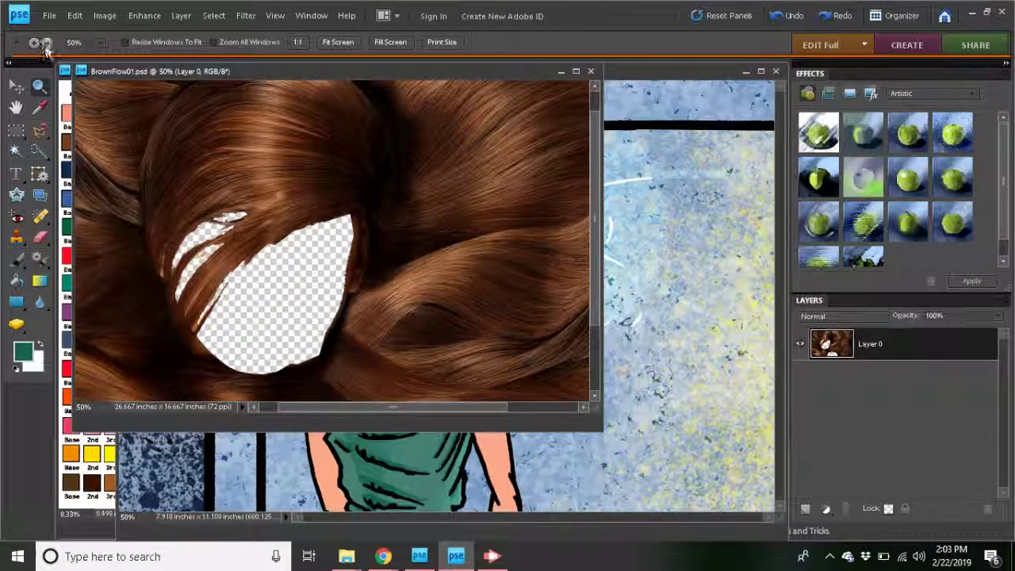
{"action": "left_click", "coordinate": [46, 43]}
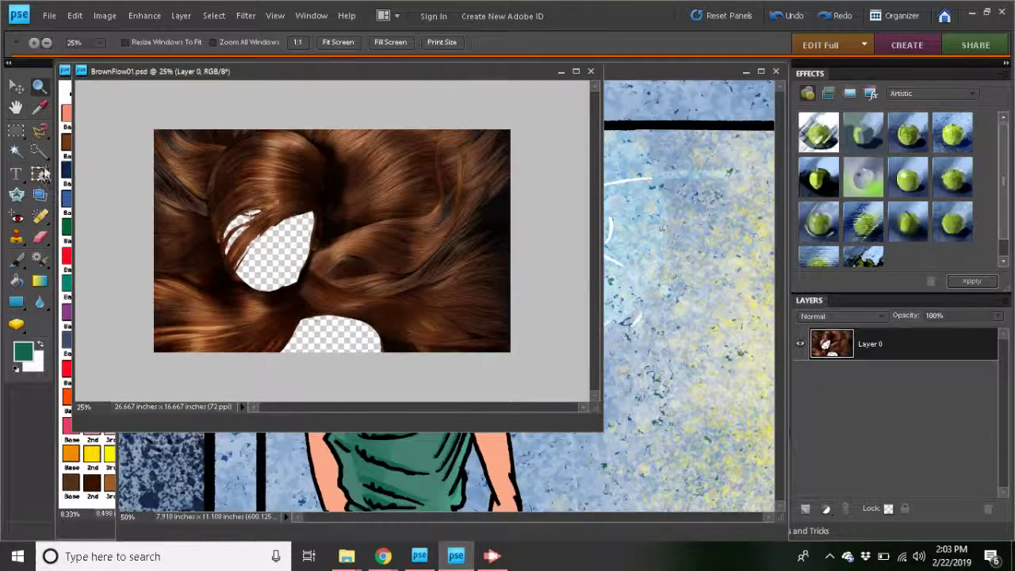
{"action": "left_click", "coordinate": [16, 130]}
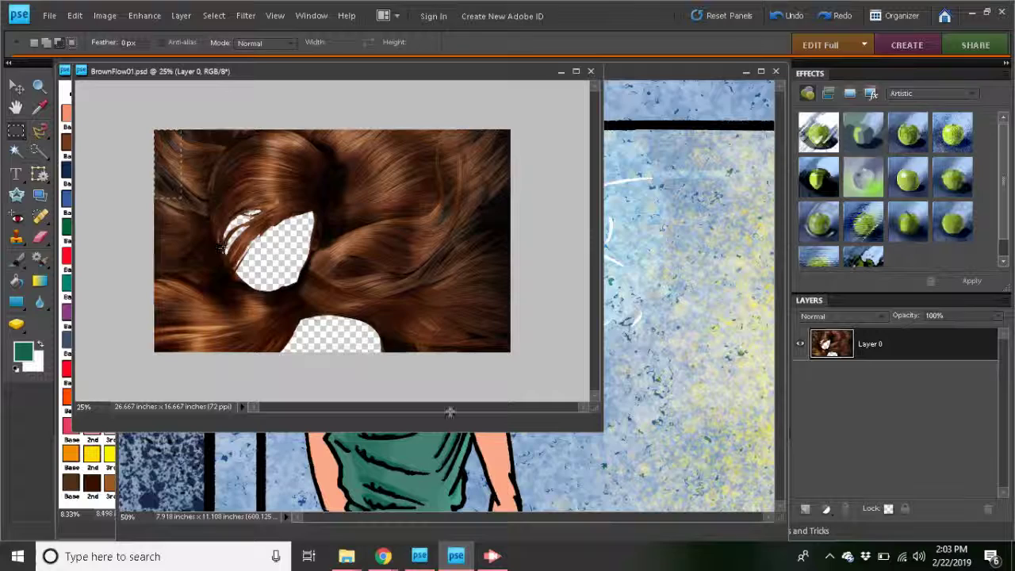
{"action": "left_click", "coordinate": [73, 16]}
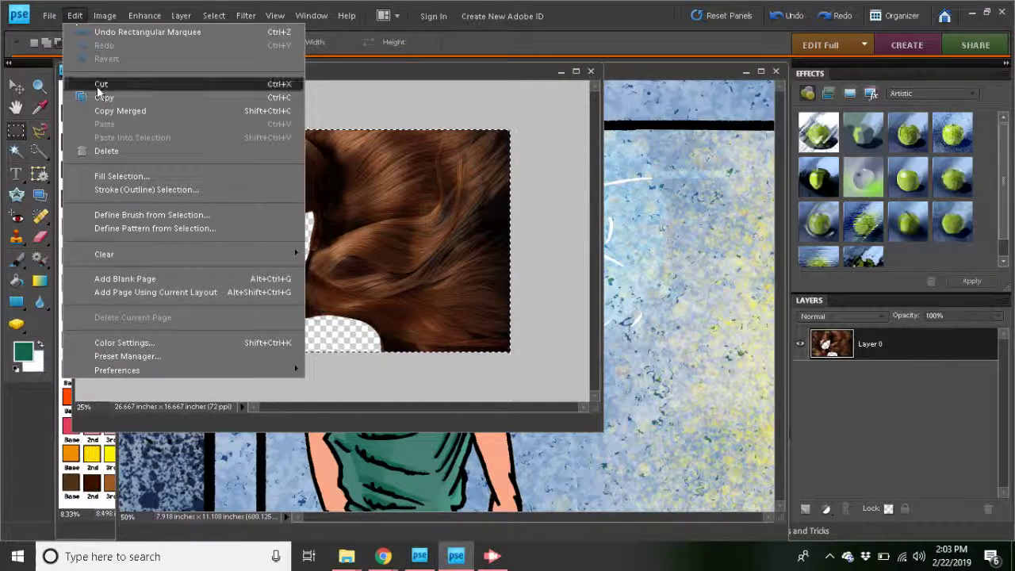
{"action": "left_click", "coordinate": [102, 96]}
- Paste the copied hair texture into the woman's hair selection on the FX HAIR layer of Page17Pan4thRendered.psd
{"action": "left_click", "coordinate": [632, 75]}
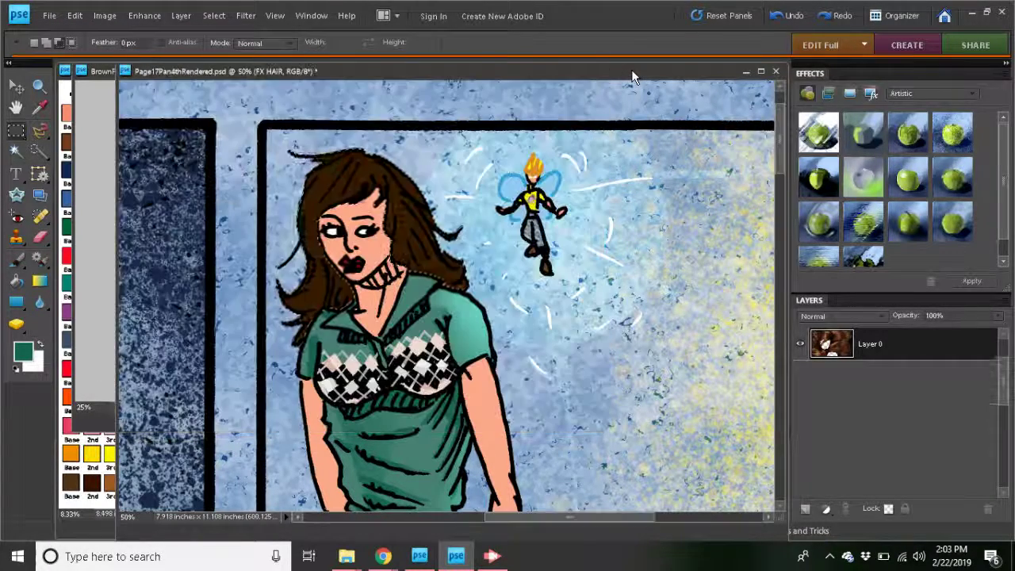
{"action": "left_click", "coordinate": [16, 86]}
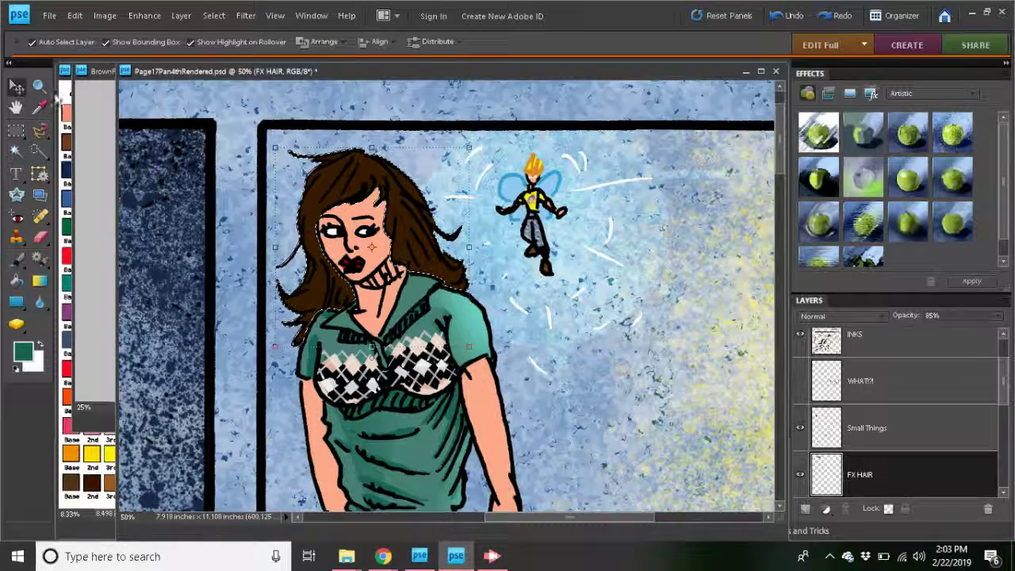
{"action": "left_click", "coordinate": [902, 429]}
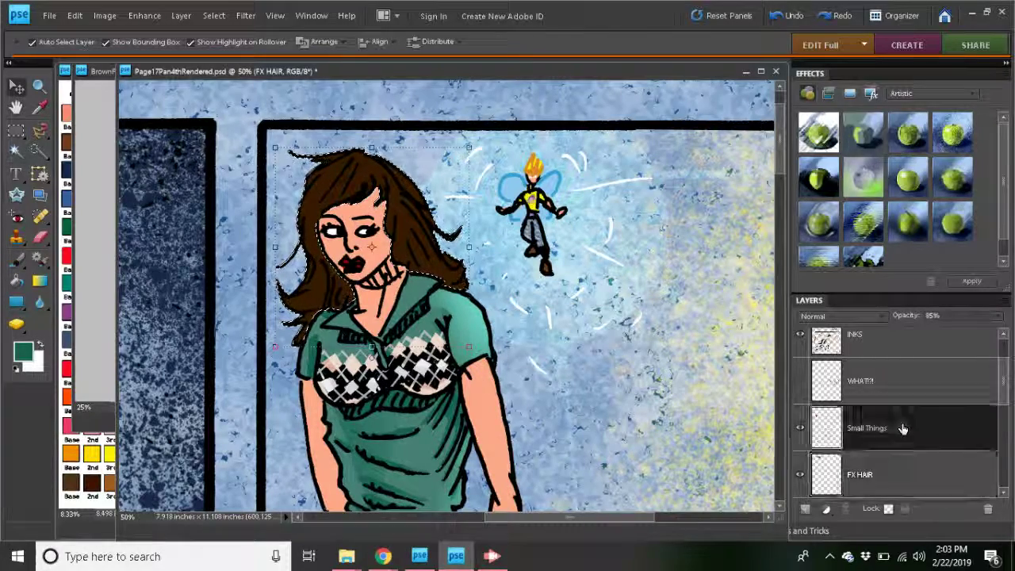
{"action": "left_click", "coordinate": [887, 473]}
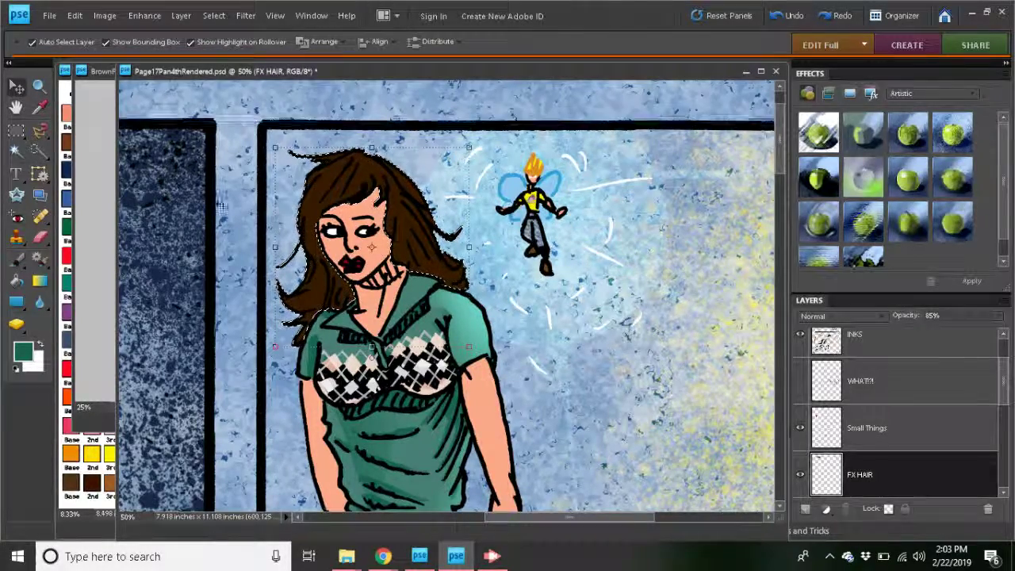
{"action": "left_click", "coordinate": [76, 17]}
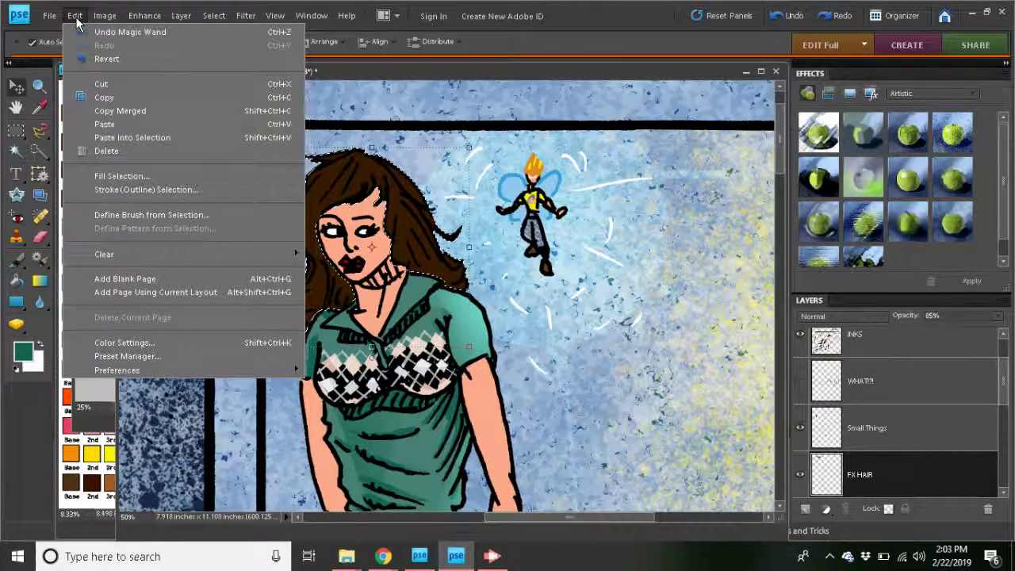
{"action": "left_click", "coordinate": [123, 139]}
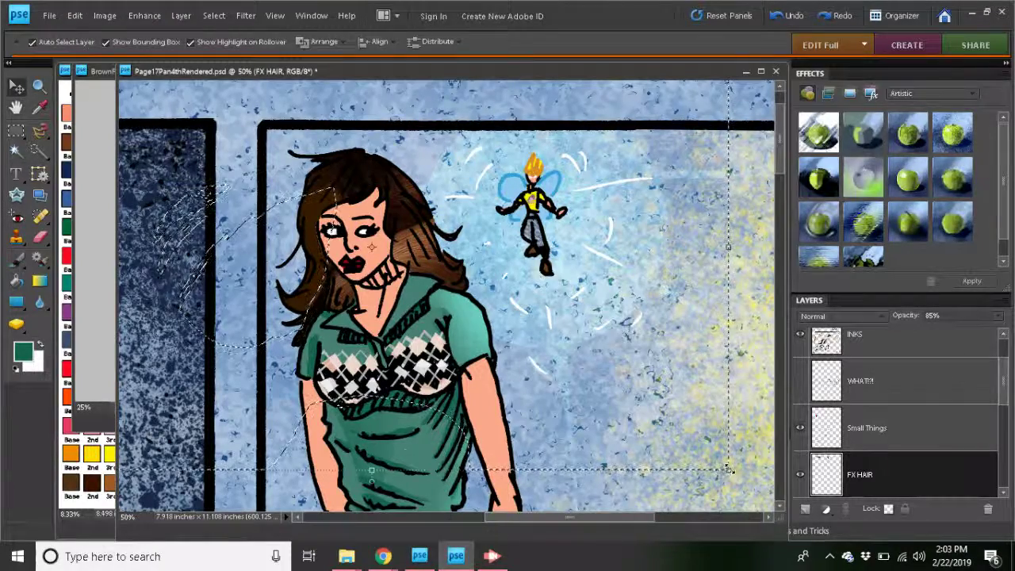
- Scale the pasted hair texture proportionally to about 45.3% and position it over the woman's head
{"action": "left_click", "coordinate": [729, 471]}
{"action": "left_click_drag", "start_coordinate": [728, 471], "coordinate": [261, 147]}
{"action": "left_click_drag", "start_coordinate": [181, 126], "coordinate": [399, 208]}
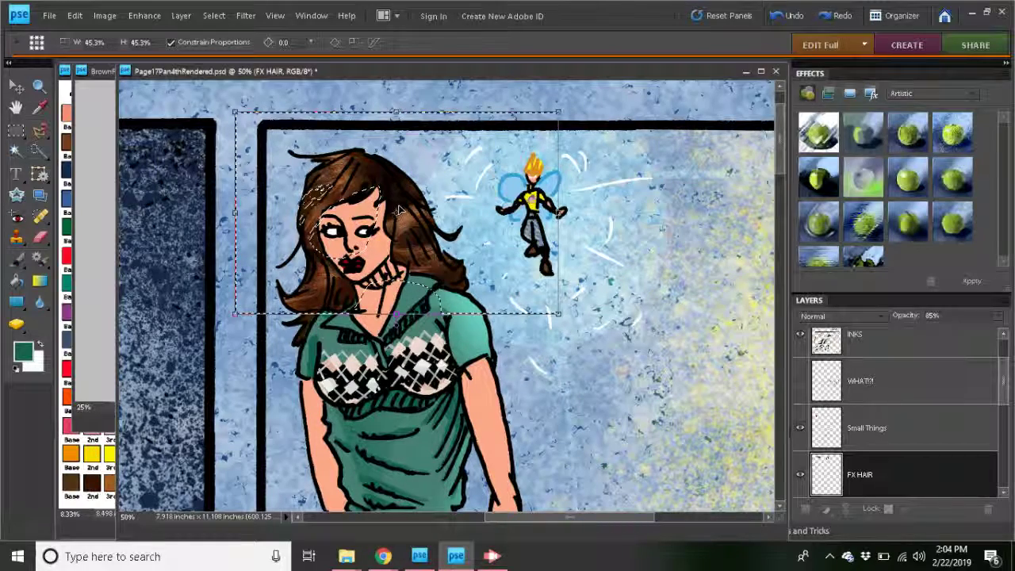
{"action": "left_click_drag", "start_coordinate": [398, 208], "coordinate": [404, 212]}
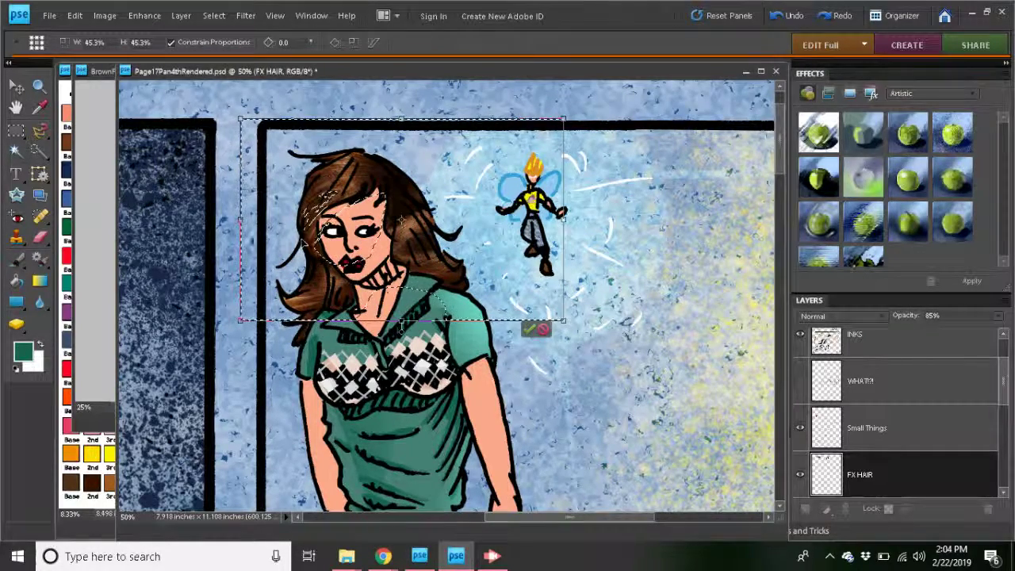
- Try to narrow the pasted hair texture to 40.3% width and lower it over the woman's head
{"action": "left_click_drag", "start_coordinate": [241, 219], "coordinate": [246, 216]}
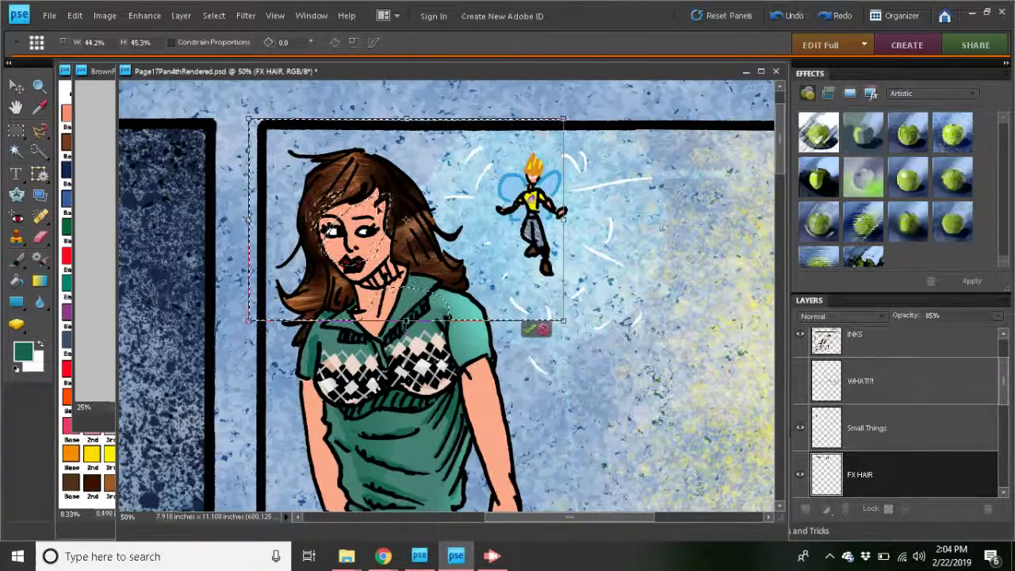
{"action": "left_click_drag", "start_coordinate": [378, 209], "coordinate": [378, 218]}
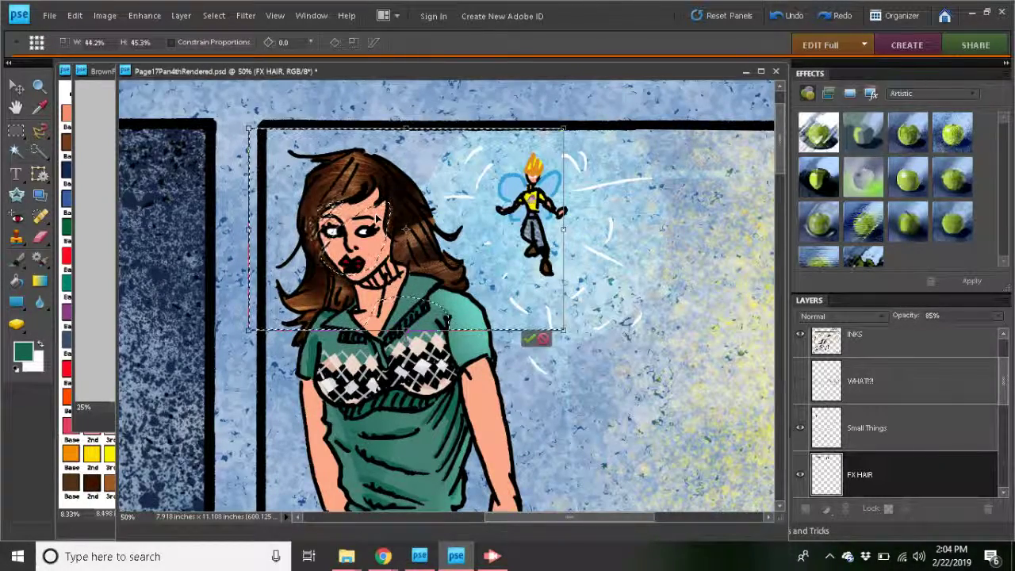
{"action": "key", "text": "Return"}
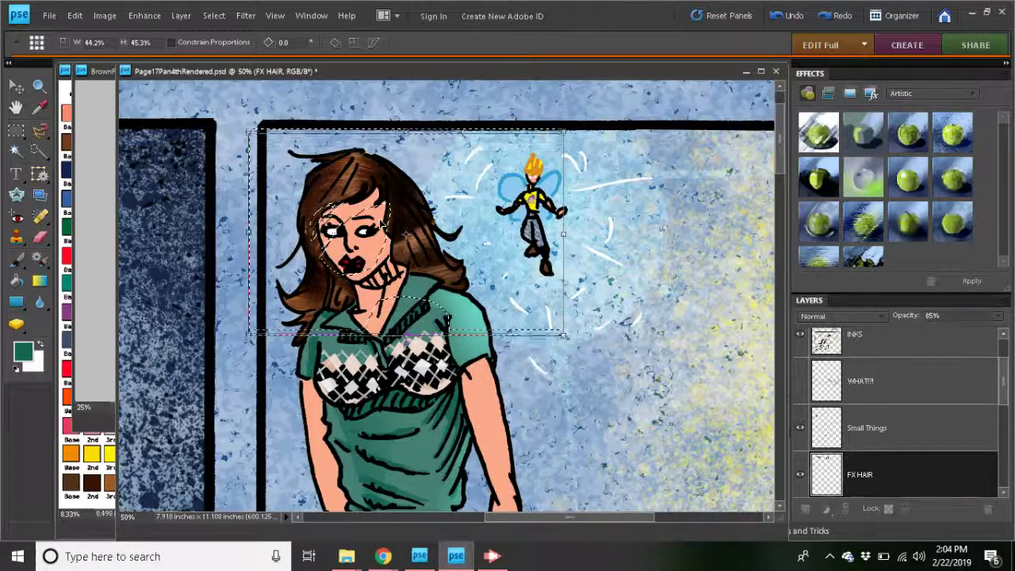
{"action": "left_click_drag", "start_coordinate": [379, 221], "coordinate": [385, 224]}
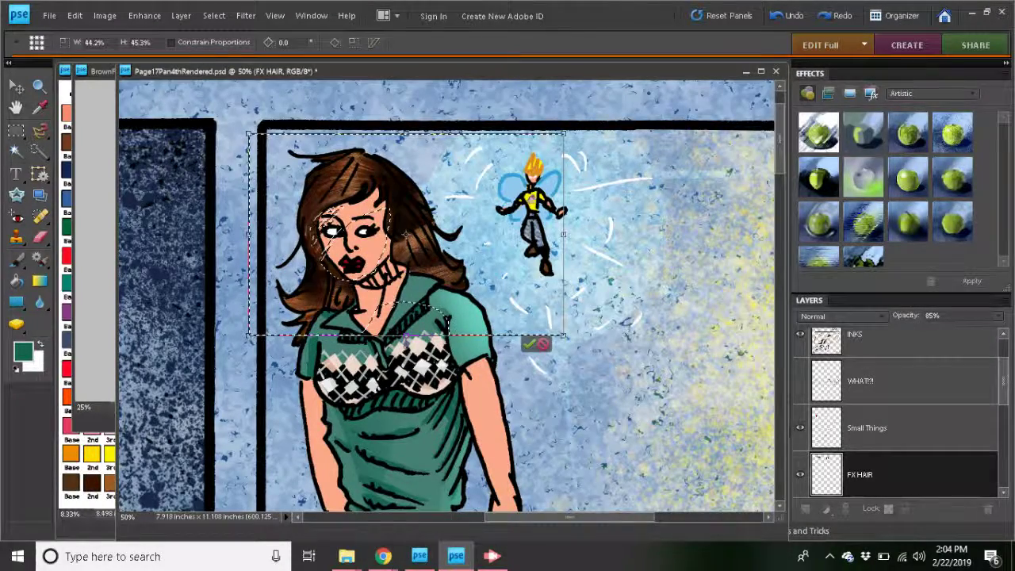
{"action": "left_click_drag", "start_coordinate": [255, 234], "coordinate": [259, 234]}
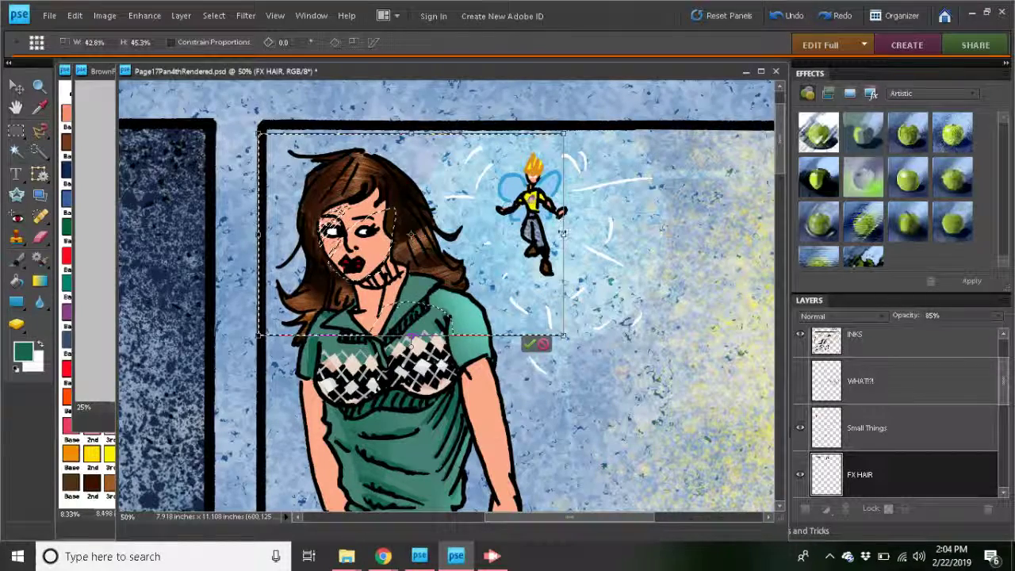
{"action": "left_click_drag", "start_coordinate": [562, 234], "coordinate": [544, 236]}
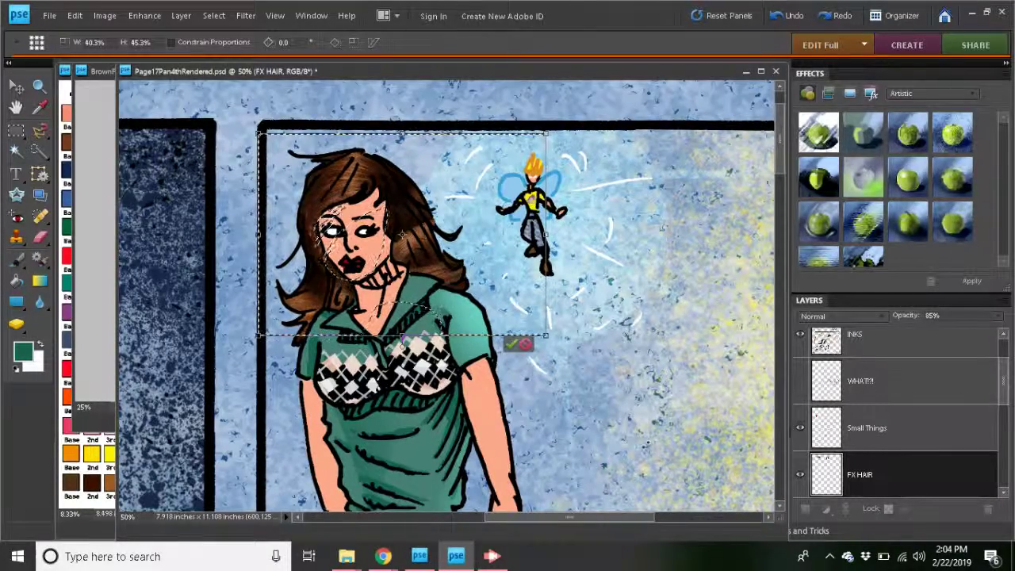
{"action": "left_click", "coordinate": [491, 556]}
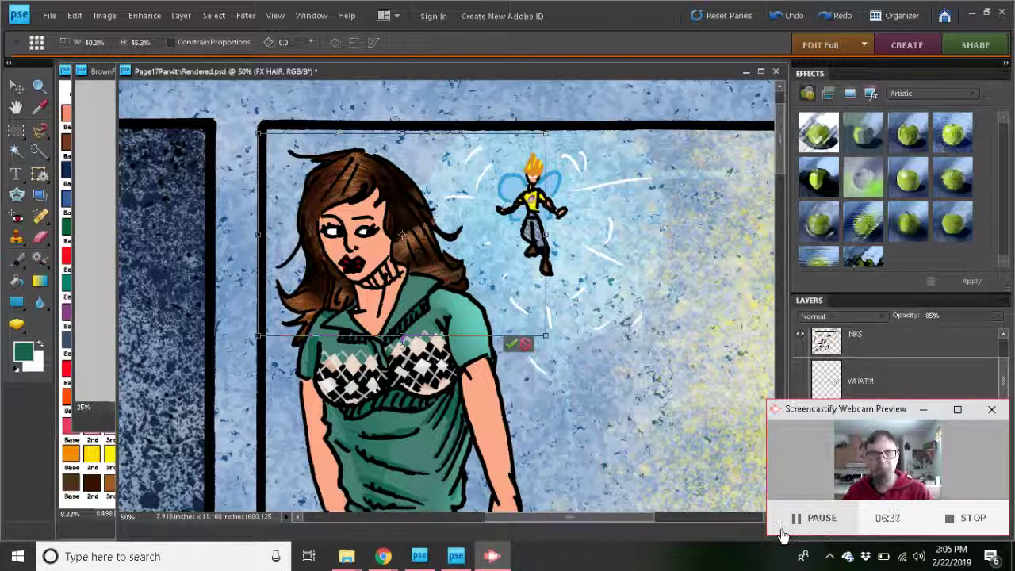
{"action": "left_click", "coordinate": [543, 71]}
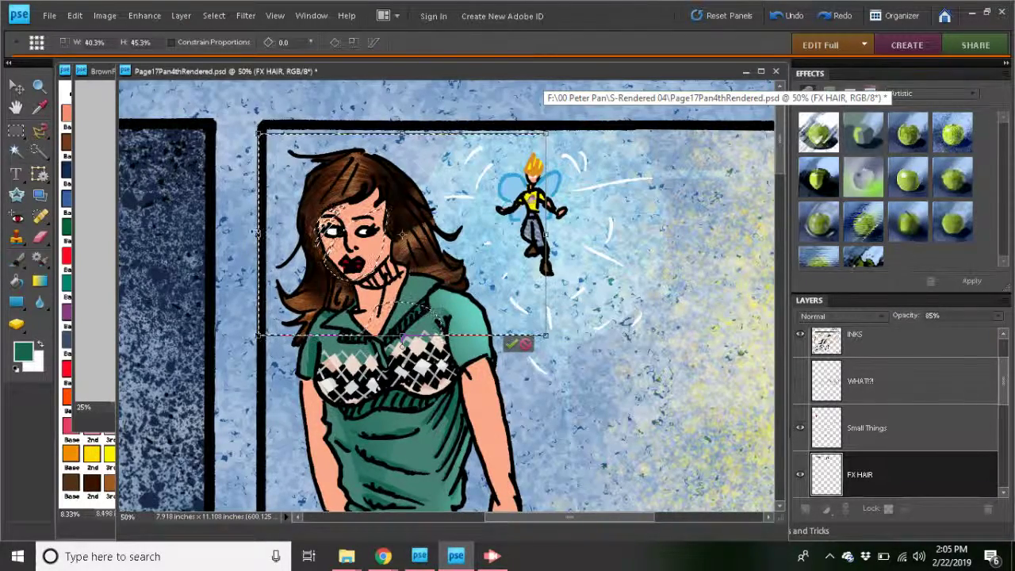
- Try to narrow both sides of the hair texture around the woman's face to 35.7% width
{"action": "key", "text": "Return"}
{"action": "left_click_drag", "start_coordinate": [259, 235], "coordinate": [264, 236]}
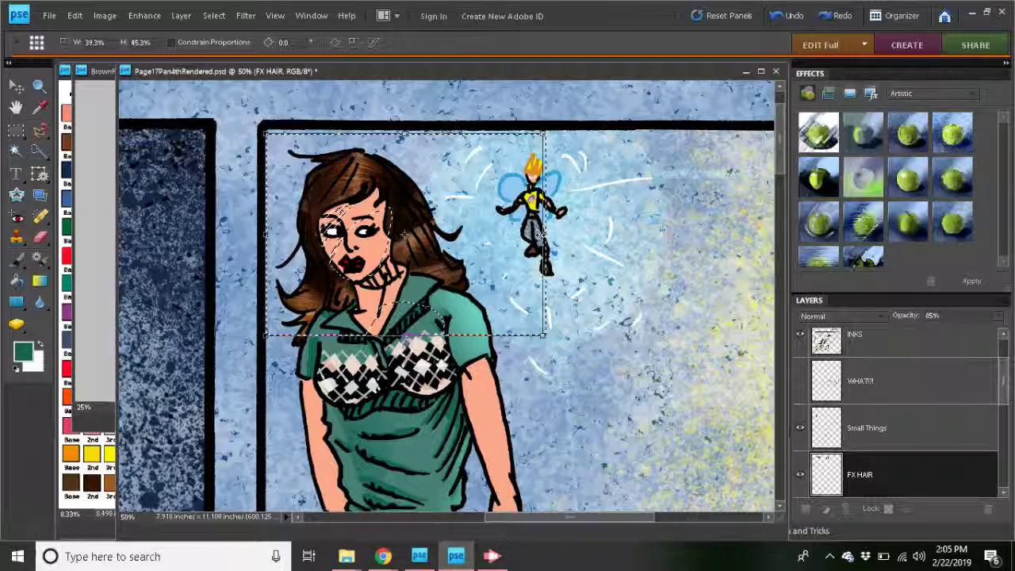
{"action": "left_click_drag", "start_coordinate": [544, 235], "coordinate": [531, 236]}
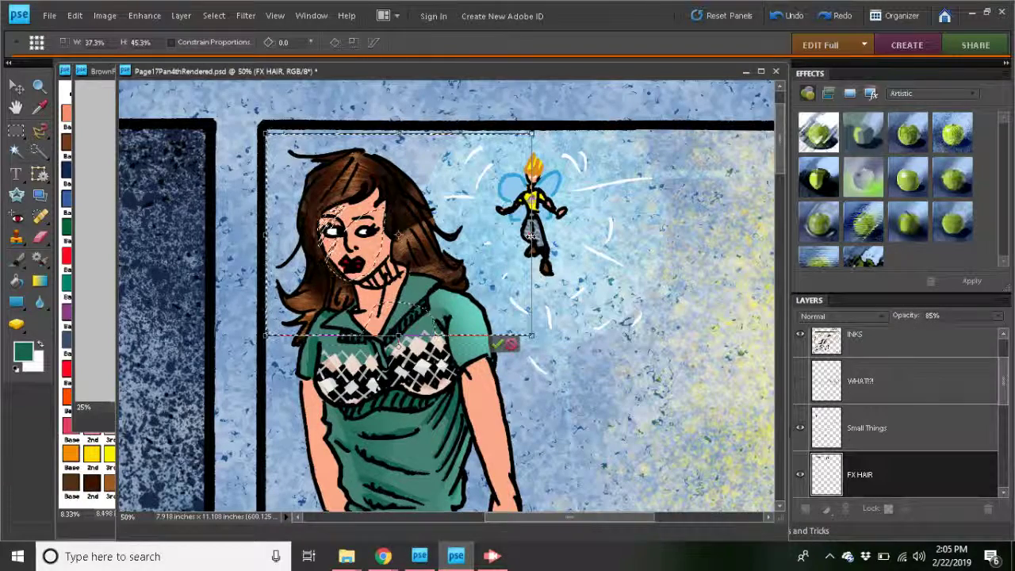
{"action": "left_click_drag", "start_coordinate": [262, 234], "coordinate": [263, 234]}
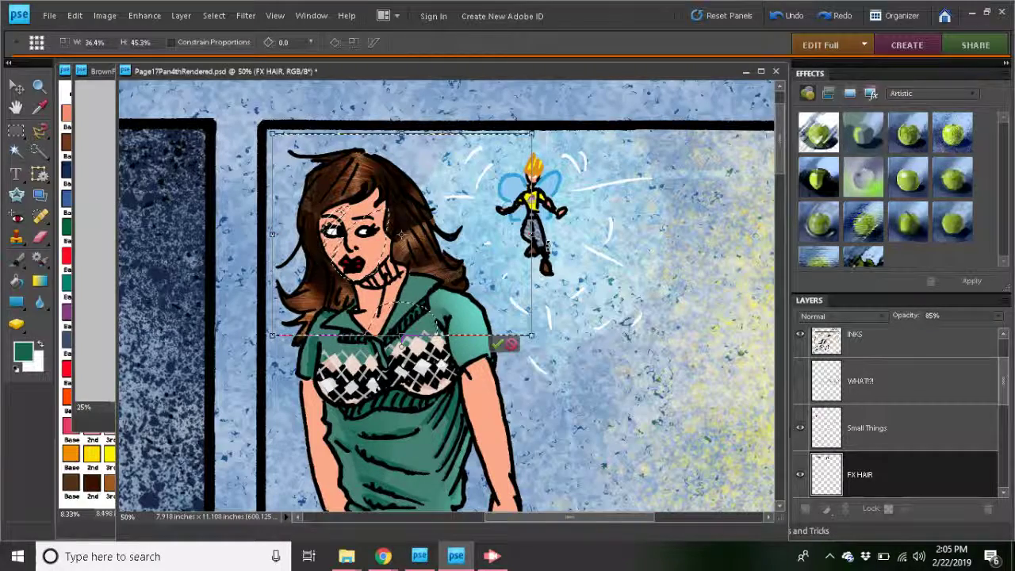
{"action": "left_click_drag", "start_coordinate": [531, 235], "coordinate": [524, 235]}
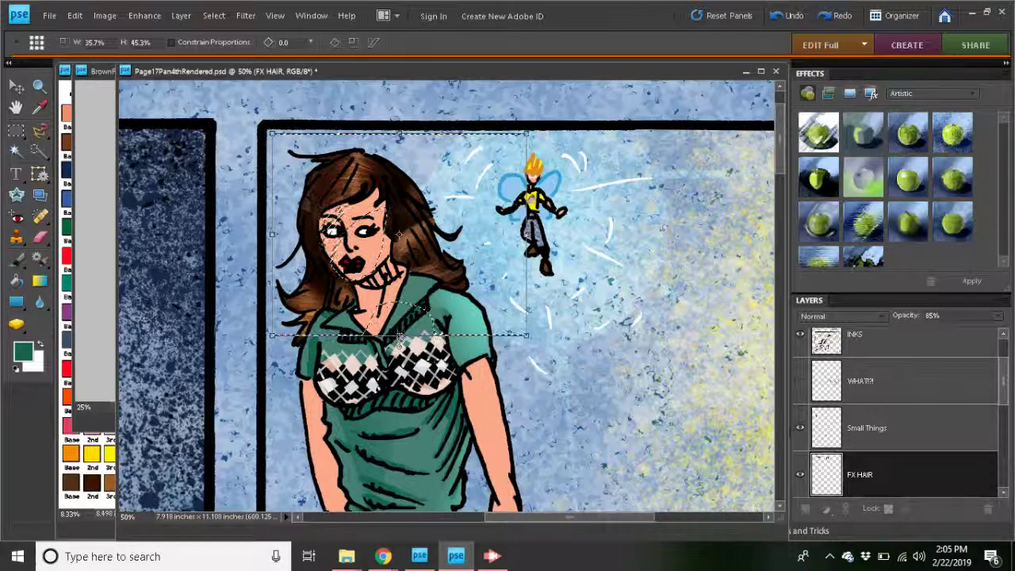
- Try to reshape the hair texture to 34.7% width and 53.3% height and reposition it over the woman's head
{"action": "left_click_drag", "start_coordinate": [399, 335], "coordinate": [400, 372]}
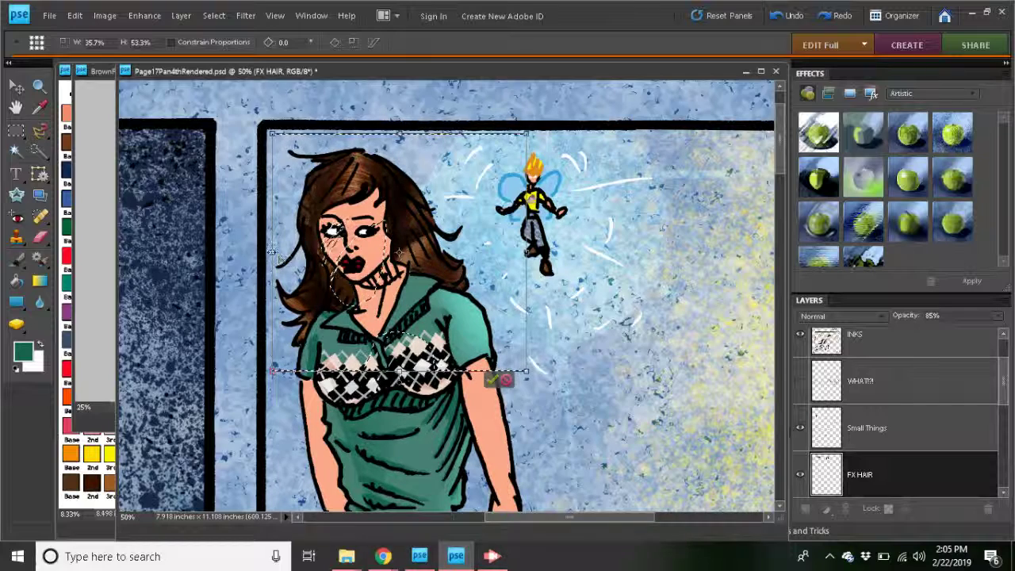
{"action": "left_click_drag", "start_coordinate": [273, 253], "coordinate": [282, 251]}
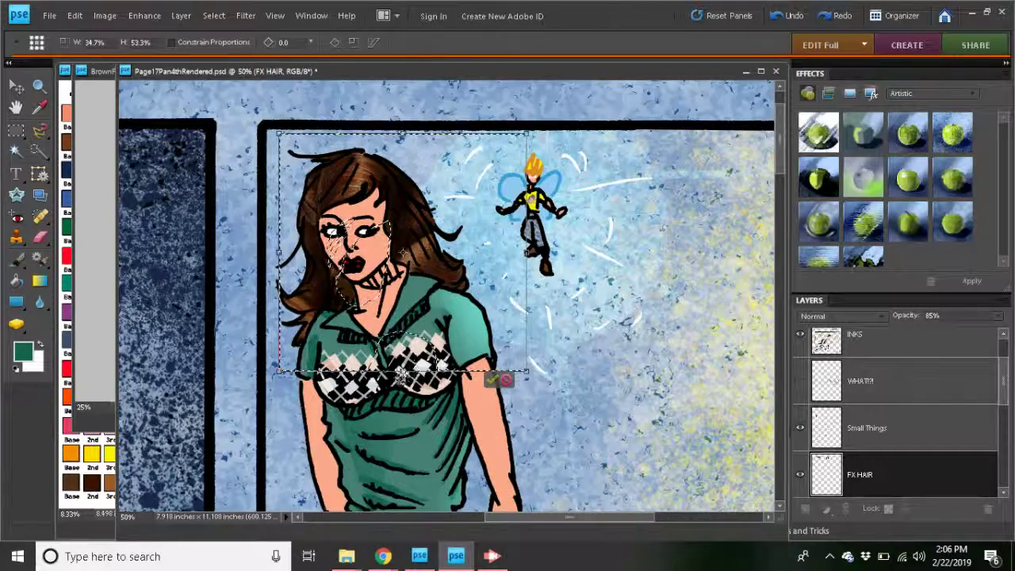
{"action": "left_click_drag", "start_coordinate": [431, 231], "coordinate": [416, 216]}
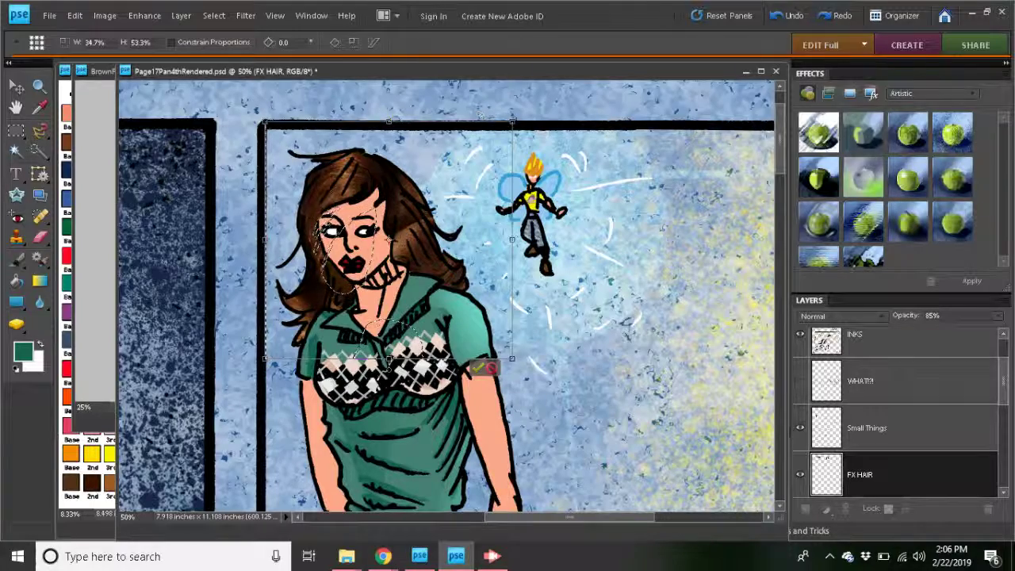
{"action": "mouse_move", "coordinate": [421, 154]}
{"action": "left_mouse_down"}
{"action": "mouse_move", "coordinate": [415, 226]}
{"action": "mouse_move", "coordinate": [481, 195]}
{"action": "mouse_move", "coordinate": [354, 141]}
{"action": "mouse_move", "coordinate": [456, 166]}
{"action": "mouse_move", "coordinate": [425, 152]}
{"action": "mouse_move", "coordinate": [416, 171]}
{"action": "left_mouse_up"}
{"action": "left_click", "coordinate": [474, 374]}
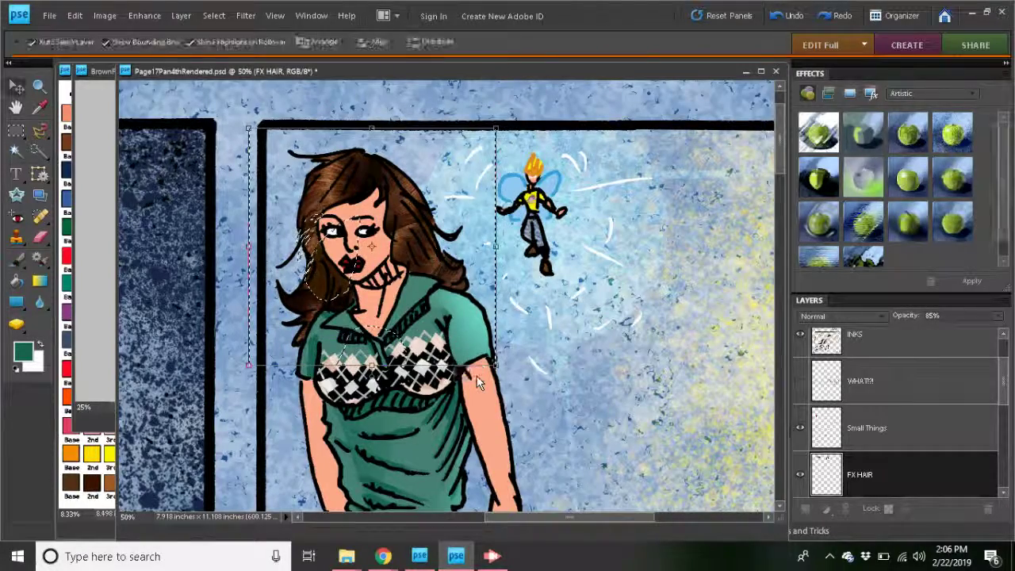
- Undo pasting the BrownFlow01 texture into the woman's hair selection on the FX HAIR layer
{"action": "left_click", "coordinate": [97, 72]}
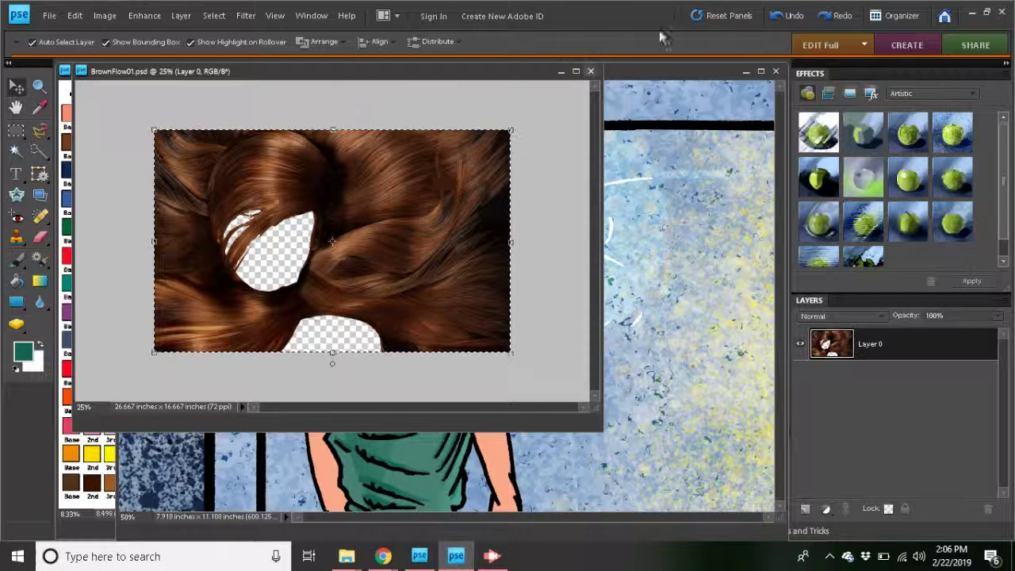
{"action": "left_click", "coordinate": [644, 73]}
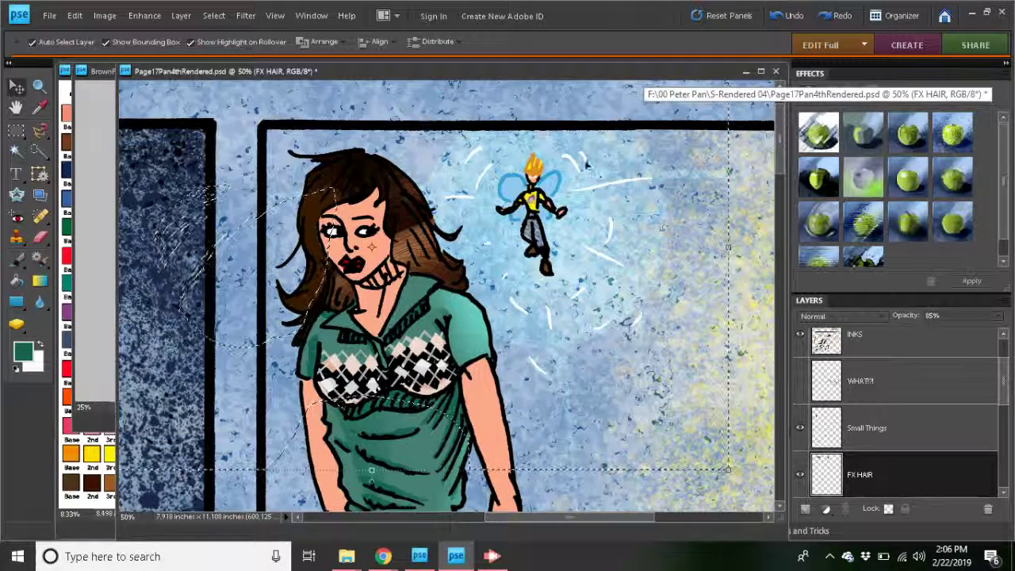
{"action": "left_click", "coordinate": [75, 15]}
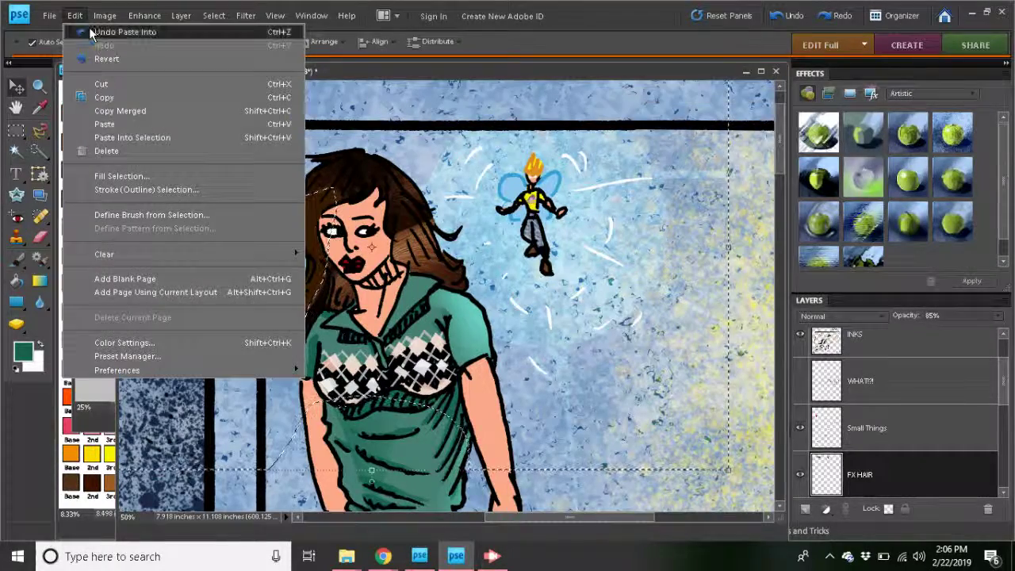
{"action": "left_click", "coordinate": [96, 121]}
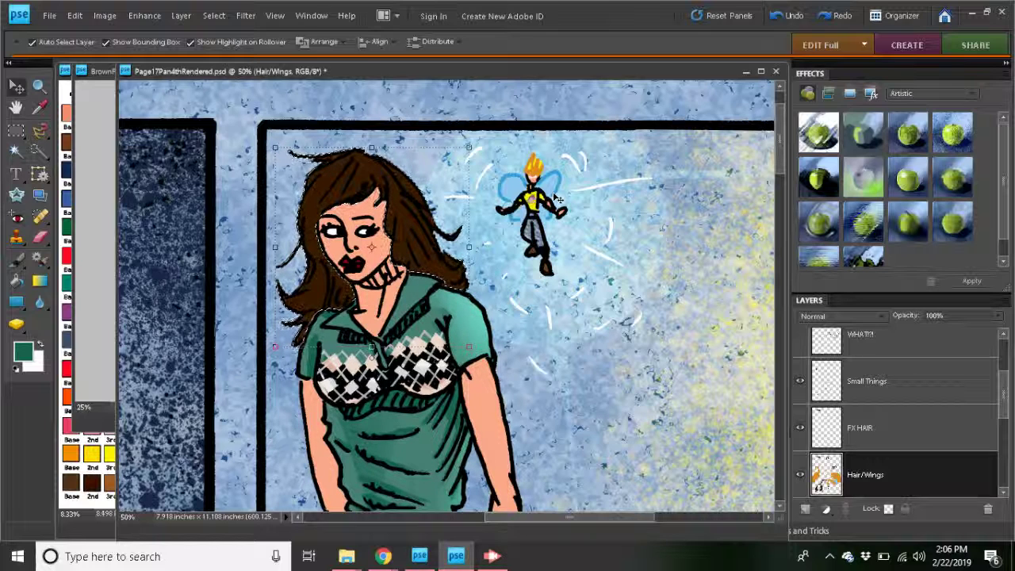
- Paste the hair texture into the hair selection on the Hair/Wings layer and scale it proportionally to about 41.3% over the head
{"action": "left_click", "coordinate": [72, 19]}
{"action": "left_click", "coordinate": [95, 136]}
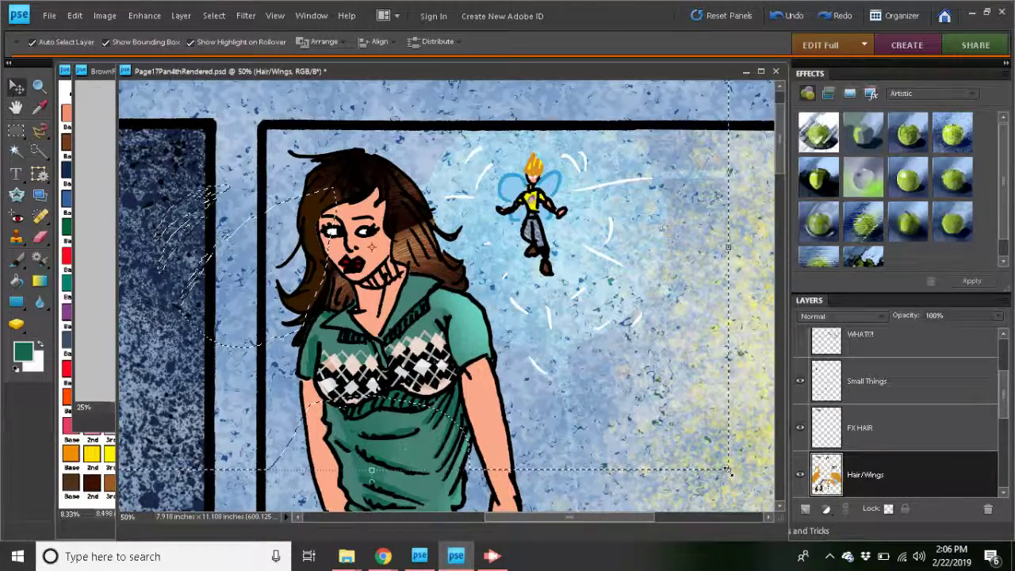
{"action": "left_click_drag", "start_coordinate": [727, 470], "coordinate": [309, 210]}
{"action": "left_click_drag", "start_coordinate": [159, 117], "coordinate": [390, 230]}
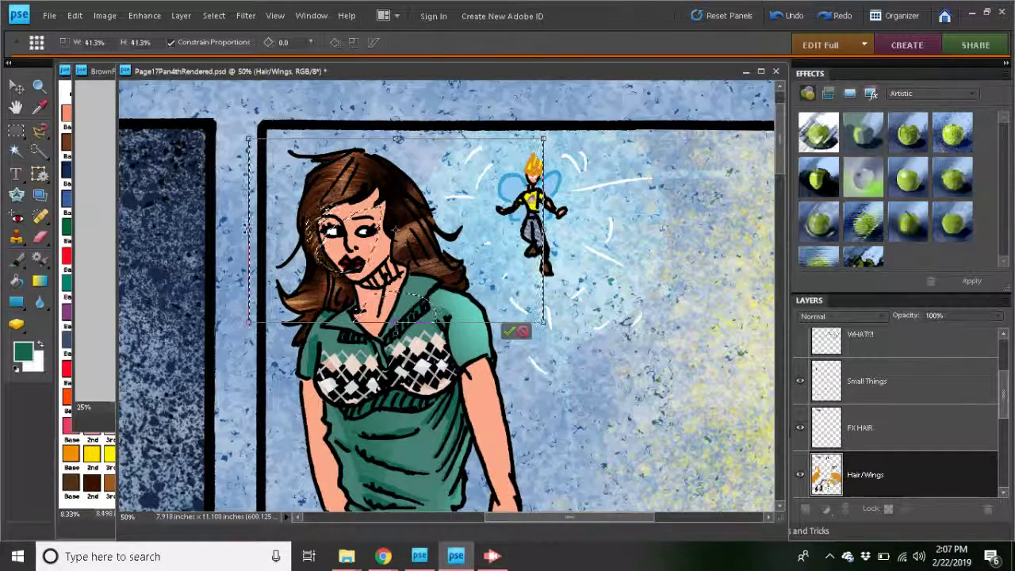
{"action": "key", "text": "Return"}
- Narrow the pasted hair texture from both sides to 34.8% width, keeping its height at 41.3%
{"action": "left_click_drag", "start_coordinate": [253, 230], "coordinate": [262, 230]}
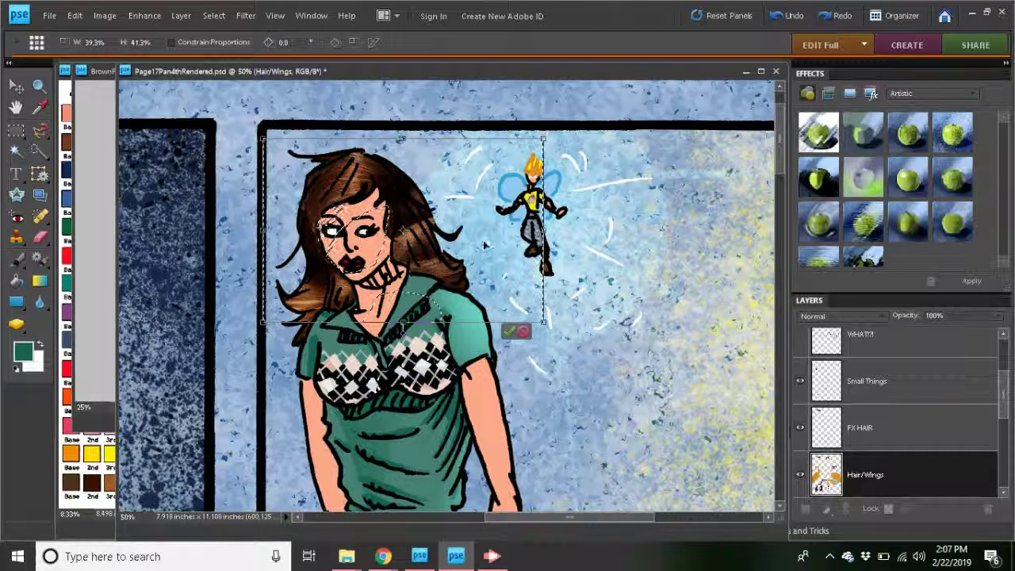
{"action": "left_click_drag", "start_coordinate": [543, 230], "coordinate": [531, 230]}
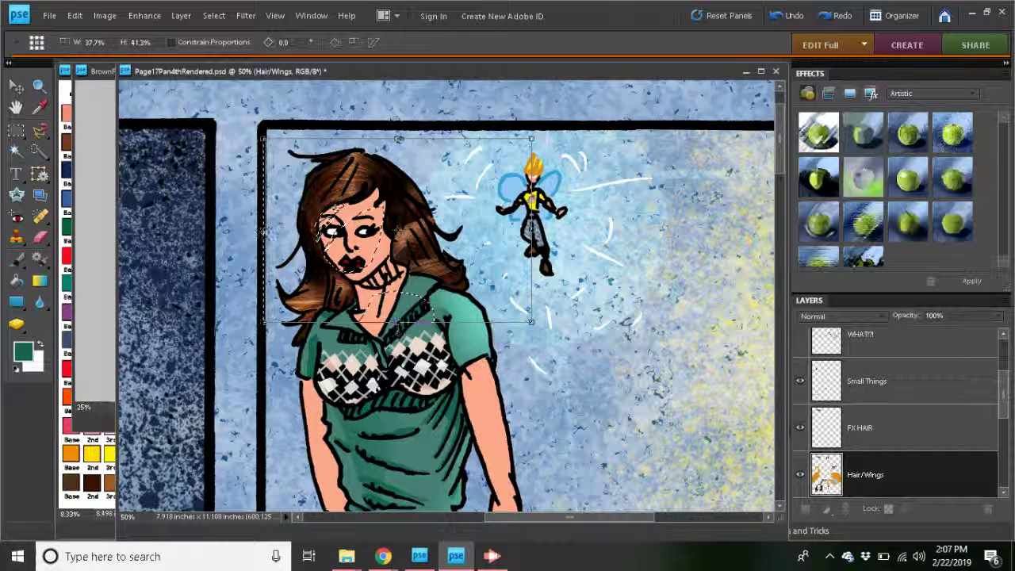
{"action": "left_click_drag", "start_coordinate": [264, 231], "coordinate": [270, 231]}
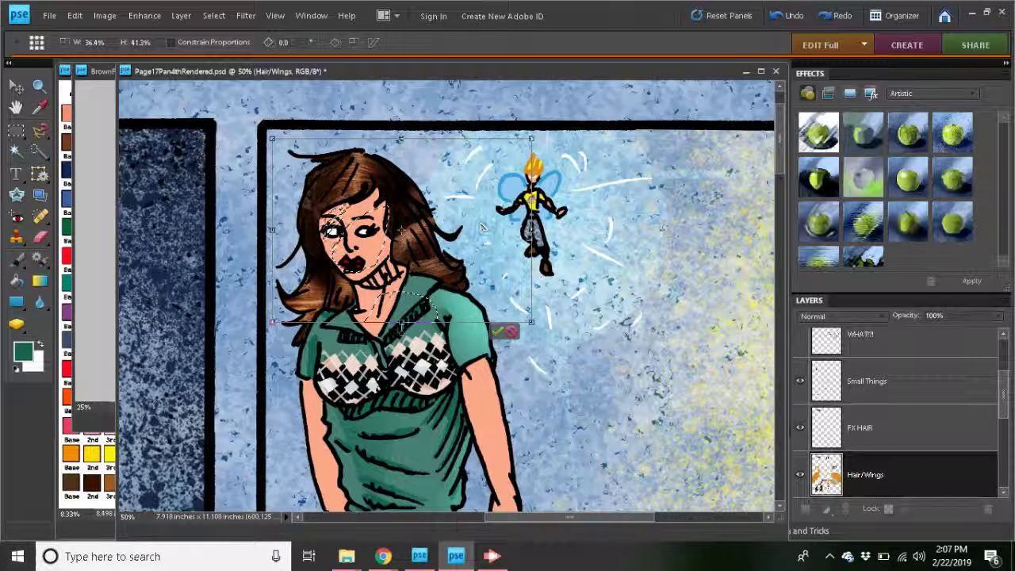
{"action": "left_click_drag", "start_coordinate": [531, 229], "coordinate": [519, 230]}
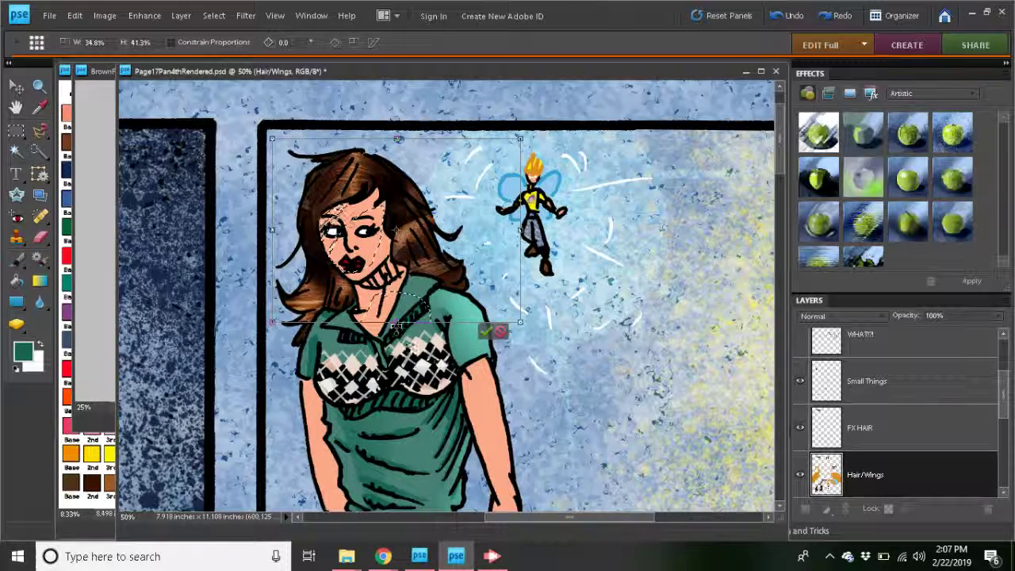
- Nudge the hair texture down and to the right around the face, narrow it to 34.1% width and apply the transform
{"action": "key", "text": "Down"}
{"action": "key", "text": "Down"}
{"action": "key", "text": "Down"}
{"action": "key", "text": "Down"}
{"action": "key", "text": "Down"}
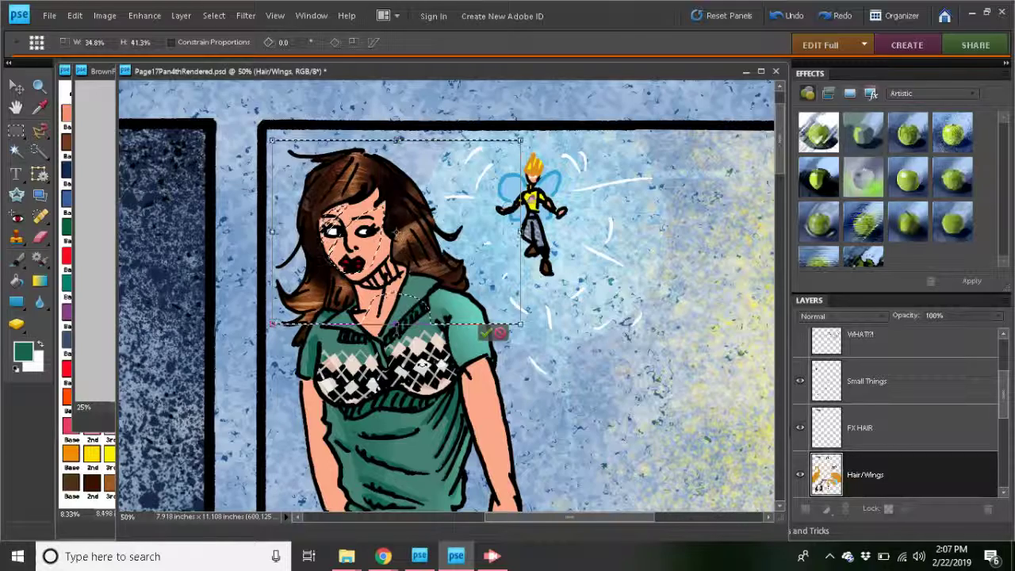
{"action": "key", "text": "Right"}
{"action": "key", "text": "Down"}
{"action": "key", "text": "Down"}
{"action": "key", "text": "Down"}
{"action": "key", "text": "Down"}
{"action": "key", "text": "Down"}
{"action": "key", "text": "Down"}
{"action": "key", "text": "Down"}
{"action": "key", "text": "Down"}
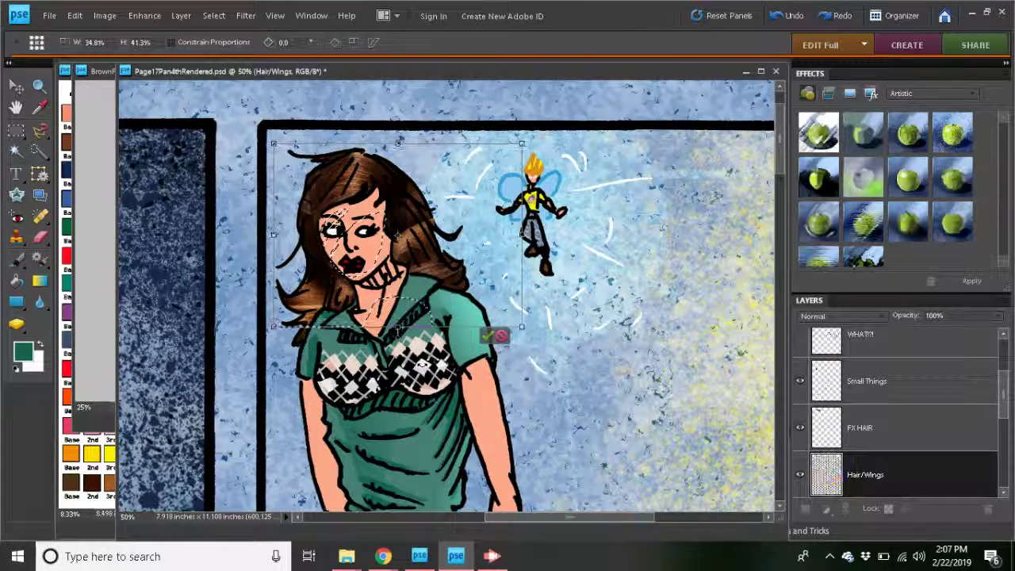
{"action": "key", "text": "Right"}
{"action": "key", "text": "Right"}
{"action": "key", "text": "Right"}
{"action": "key", "text": "Right"}
{"action": "key", "text": "Right"}
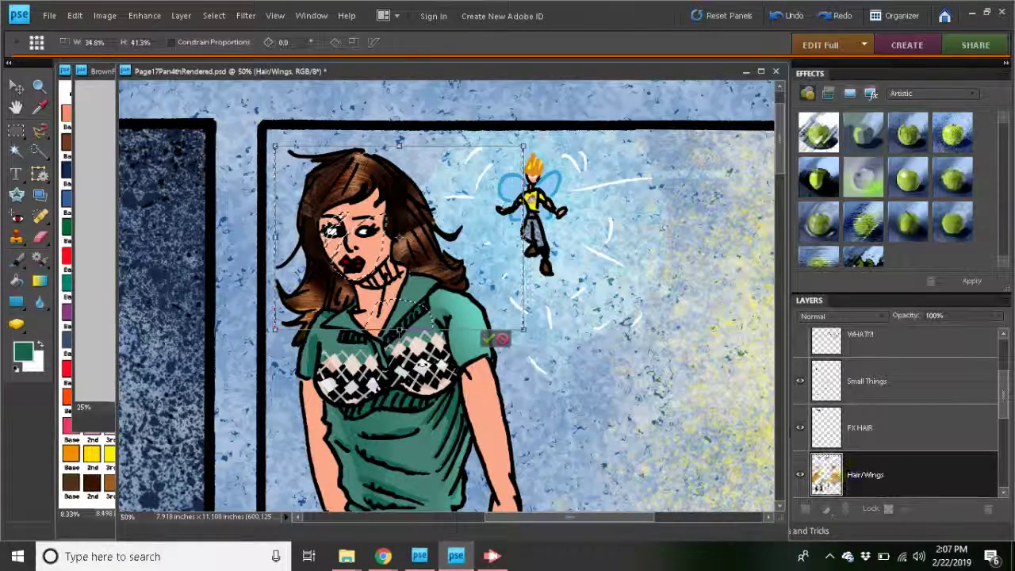
{"action": "key", "text": "Down"}
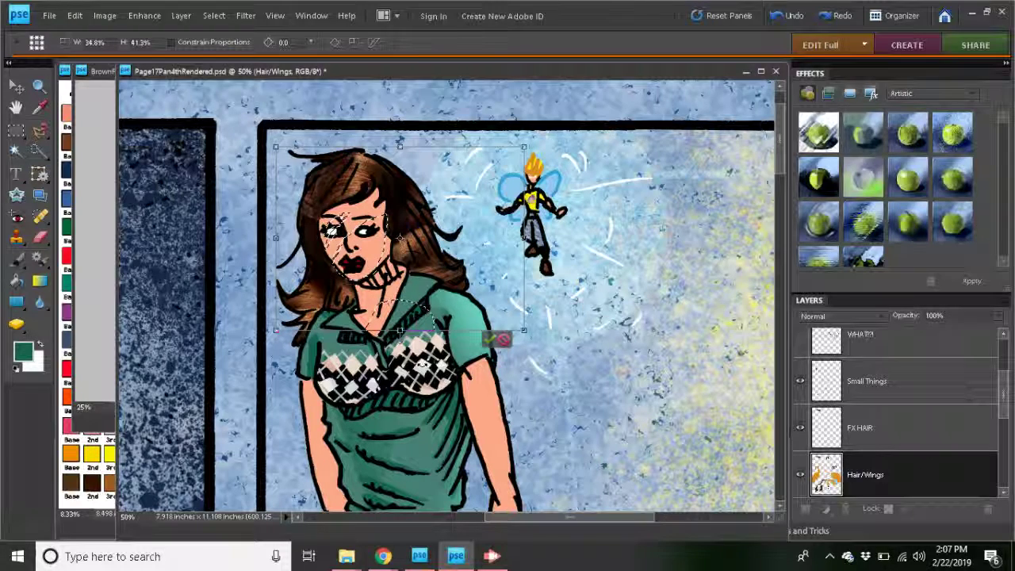
{"action": "key", "text": "Down"}
{"action": "key", "text": "Down"}
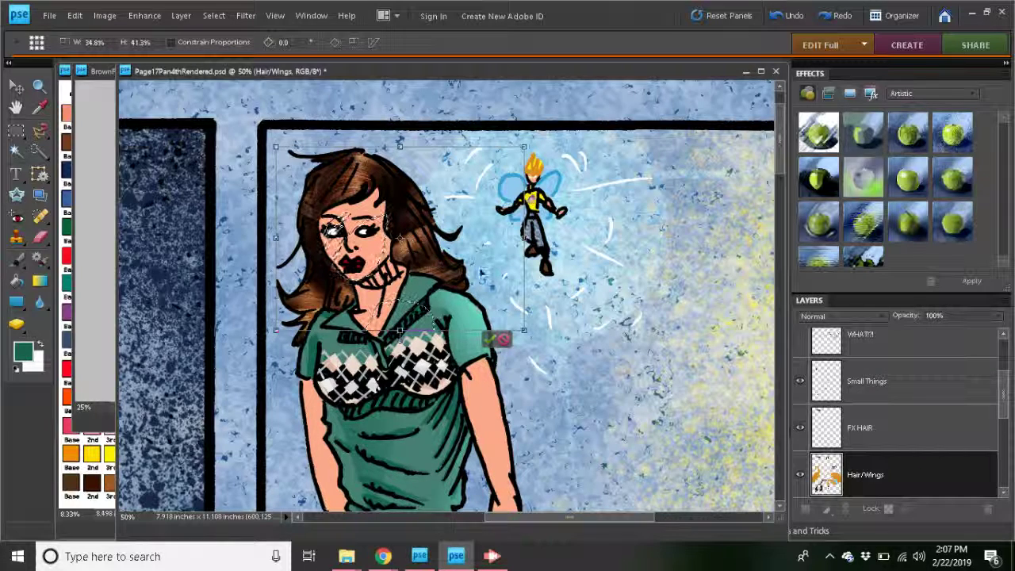
{"action": "left_click_drag", "start_coordinate": [523, 238], "coordinate": [517, 298]}
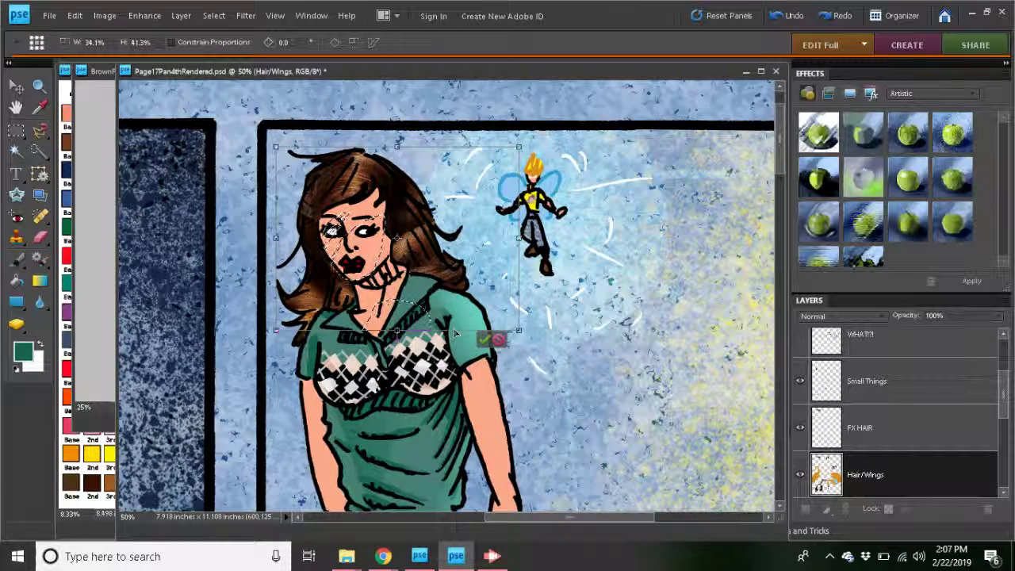
{"action": "left_click", "coordinate": [484, 339]}
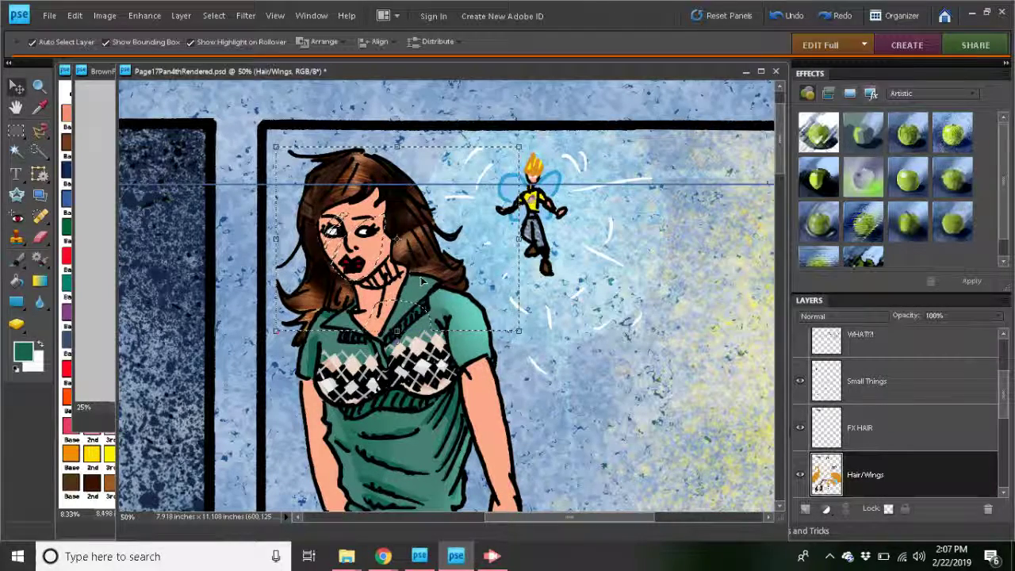
- Undo the free transform and the pasting of the hair texture on the Hair/Wings layer
{"action": "left_click", "coordinate": [75, 15]}
{"action": "left_click", "coordinate": [90, 32]}
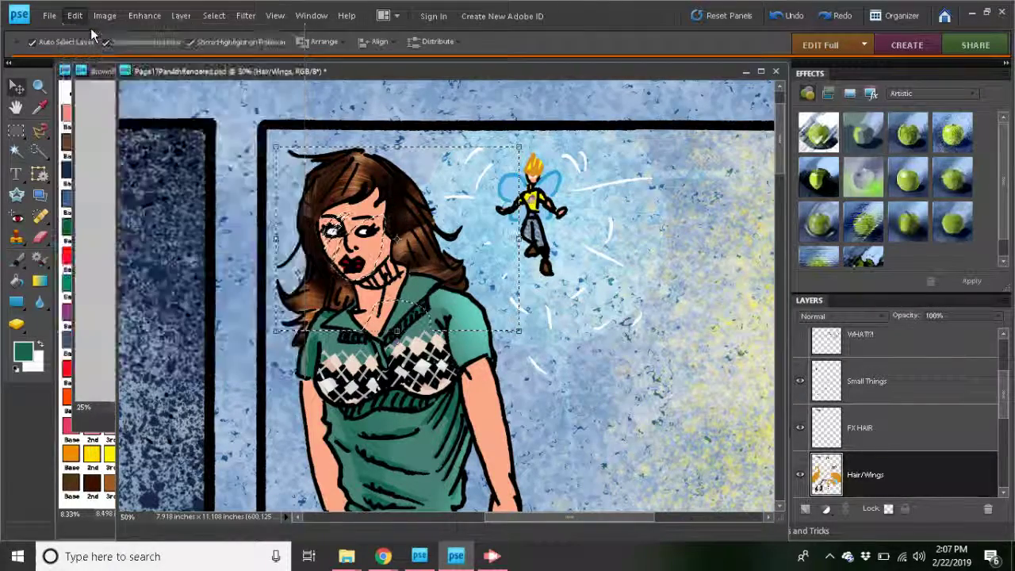
{"action": "left_click", "coordinate": [75, 15]}
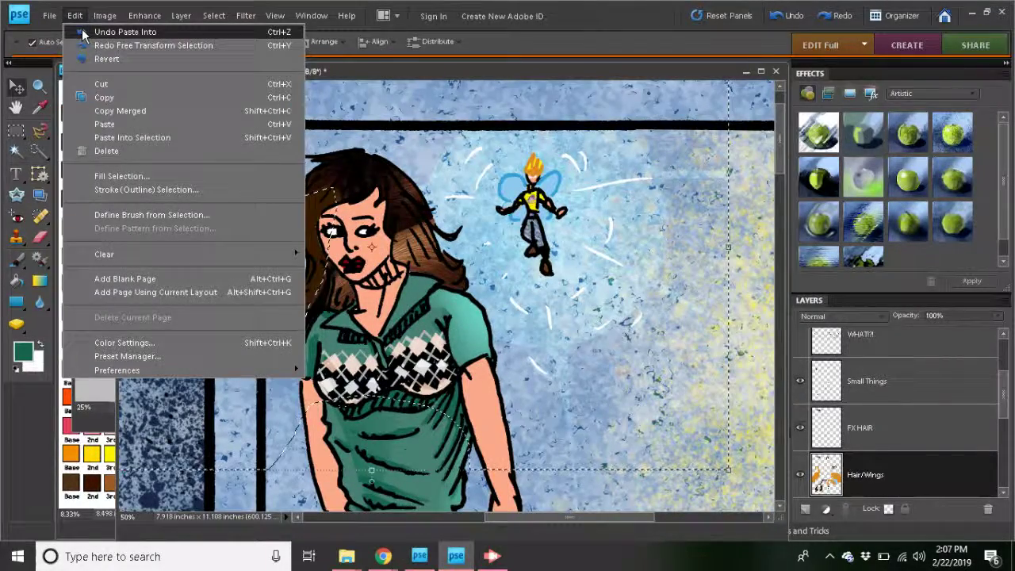
{"action": "left_click", "coordinate": [82, 31]}
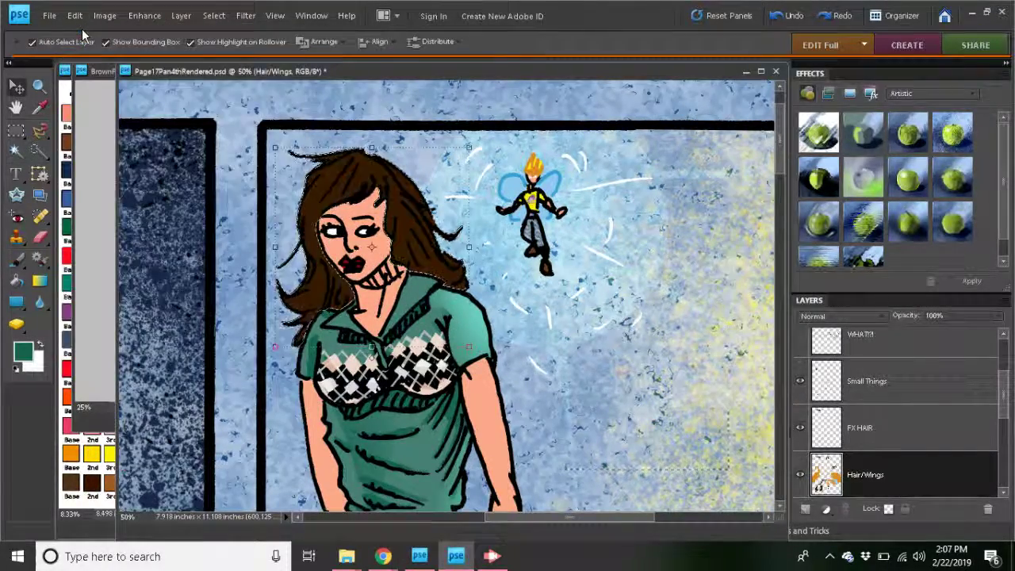
- Paste the hair texture into the hair selection on the FX HAIR layer, scale it proportionally to 54.9% and move it over the head
{"action": "left_click", "coordinate": [898, 416]}
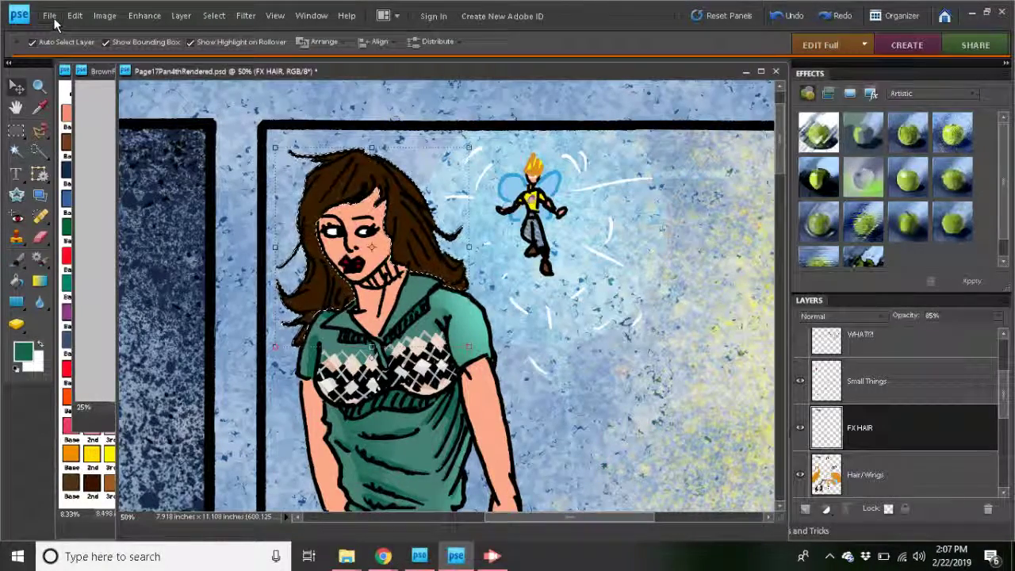
{"action": "left_click", "coordinate": [75, 16]}
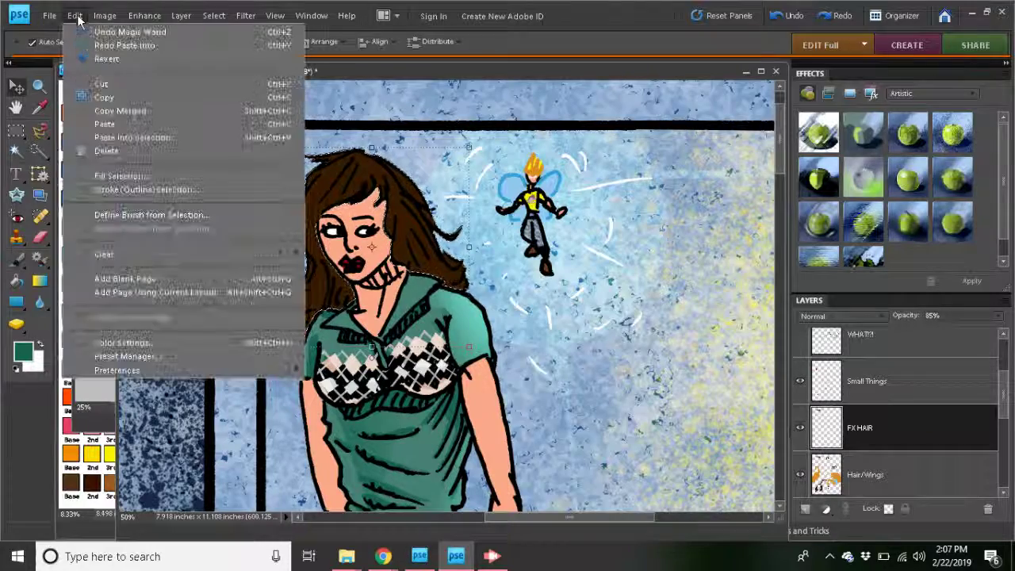
{"action": "left_click", "coordinate": [118, 133]}
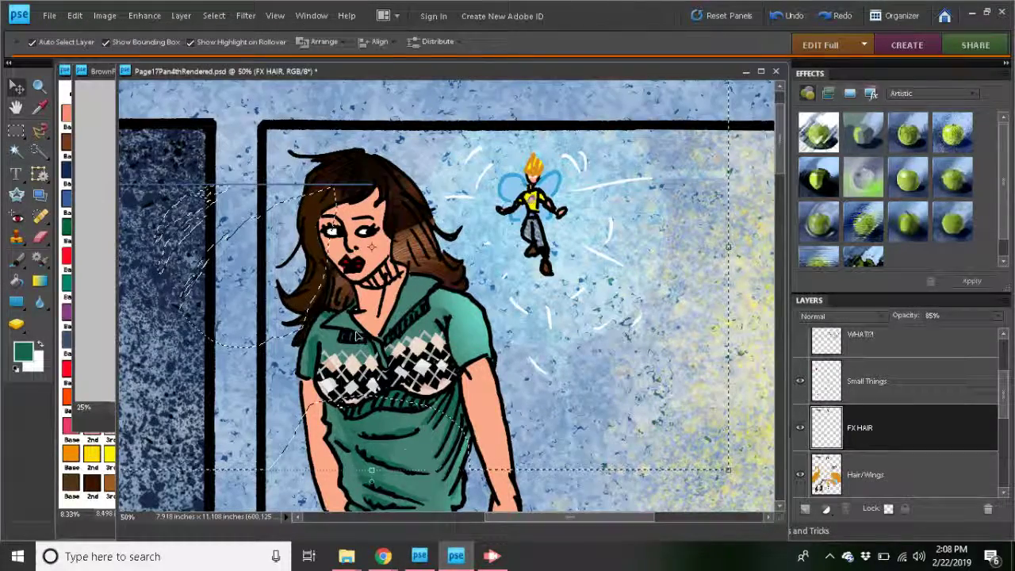
{"action": "left_click_drag", "start_coordinate": [728, 470], "coordinate": [406, 269]}
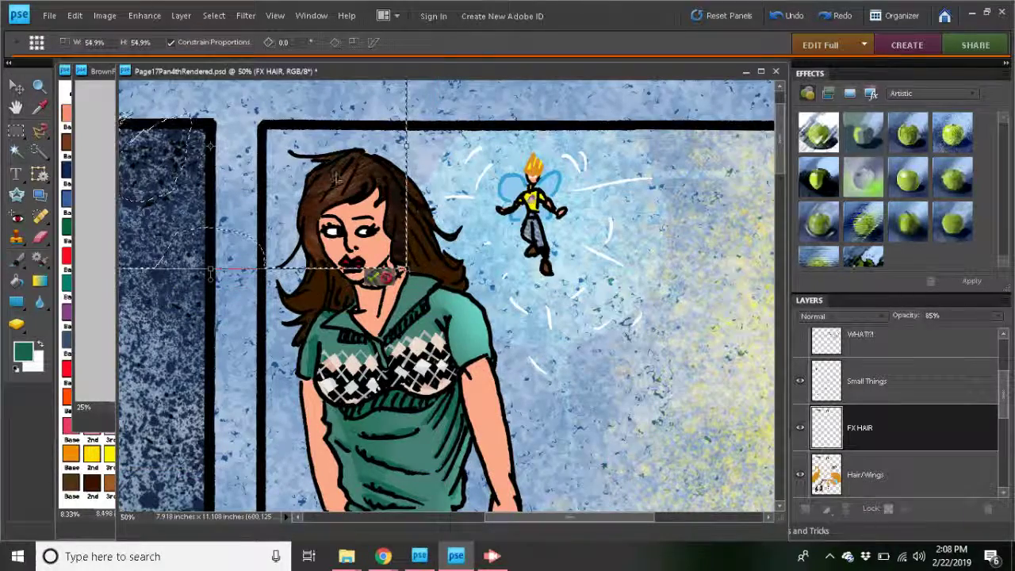
{"action": "left_click_drag", "start_coordinate": [207, 148], "coordinate": [376, 236]}
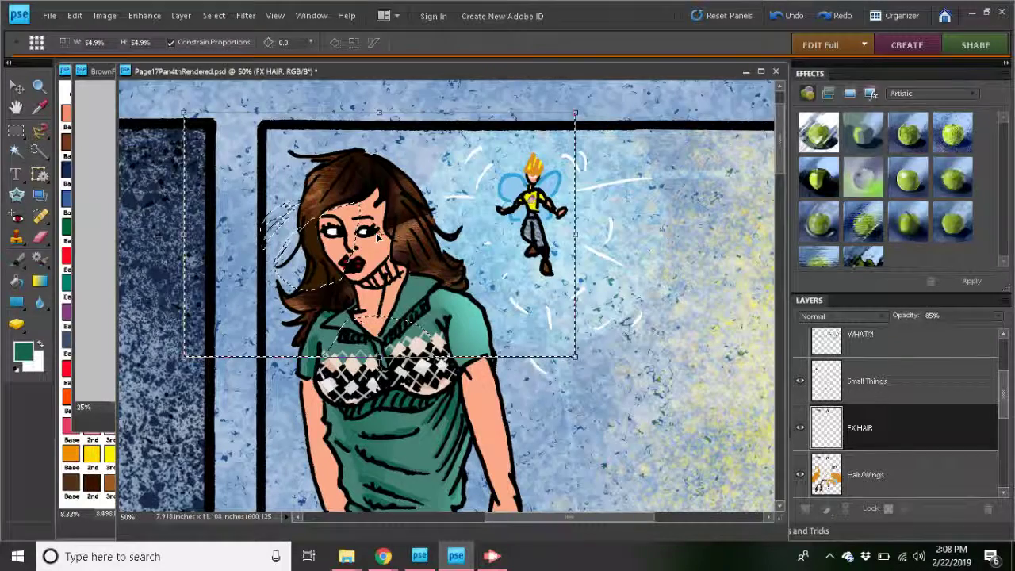
- Shrink the pasted hair texture without constrained proportions to 37.8% width and 49.2% height and reposition it around the woman's face
{"action": "left_click_drag", "start_coordinate": [184, 235], "coordinate": [279, 235]}
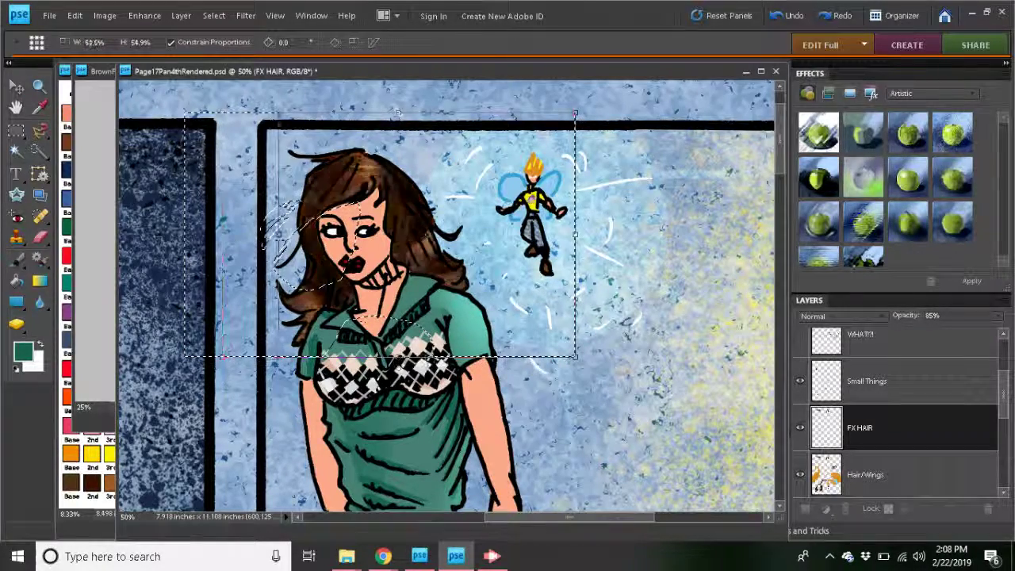
{"action": "left_click_drag", "start_coordinate": [353, 252], "coordinate": [357, 254]}
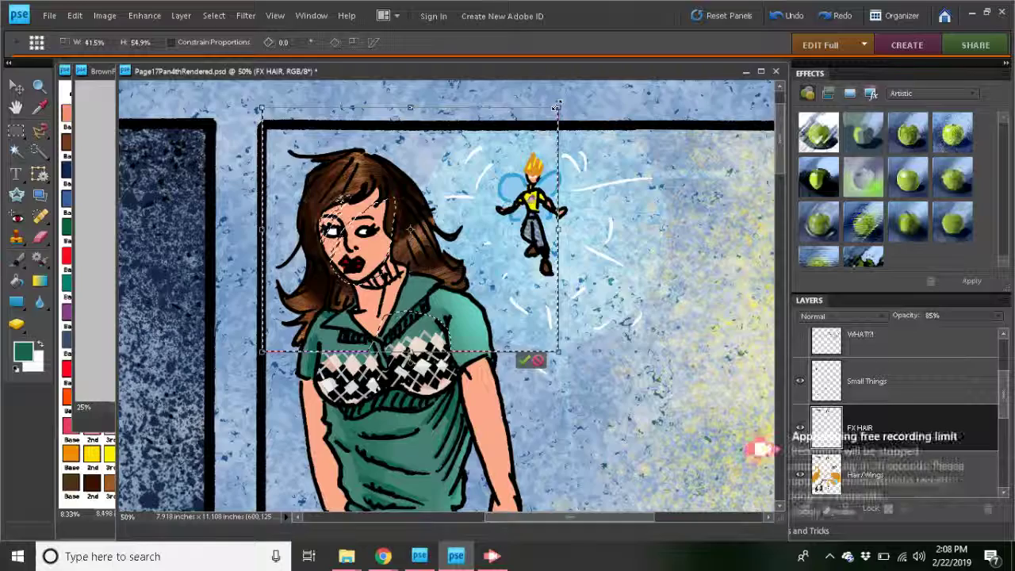
{"action": "left_click_drag", "start_coordinate": [541, 118], "coordinate": [532, 128]}
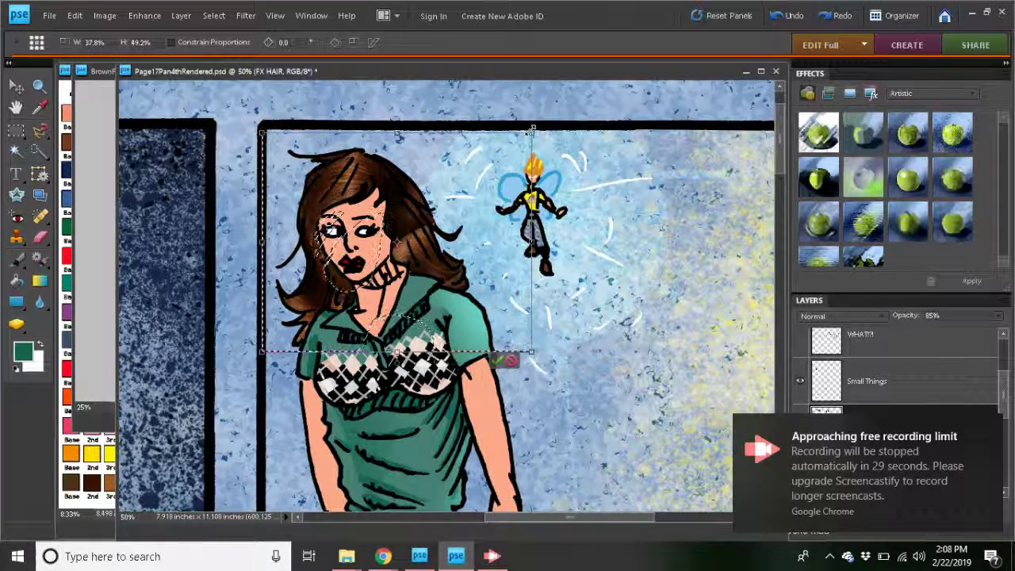
{"action": "left_click_drag", "start_coordinate": [520, 247], "coordinate": [531, 235]}
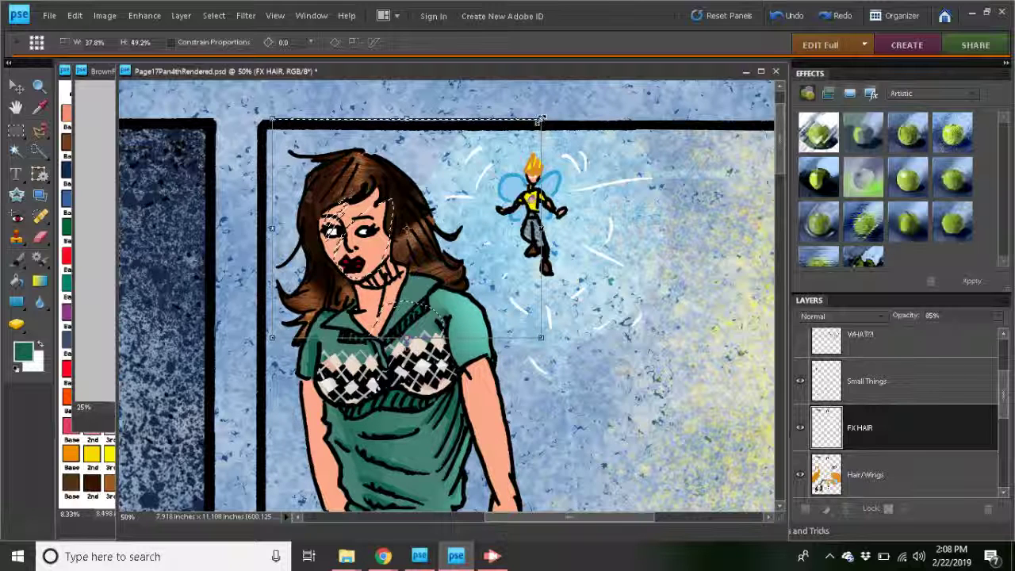
- Fit the hair texture more tightly around the face by reducing it to 33.0% width and 45.4% height
{"action": "left_click_drag", "start_coordinate": [536, 124], "coordinate": [529, 127]}
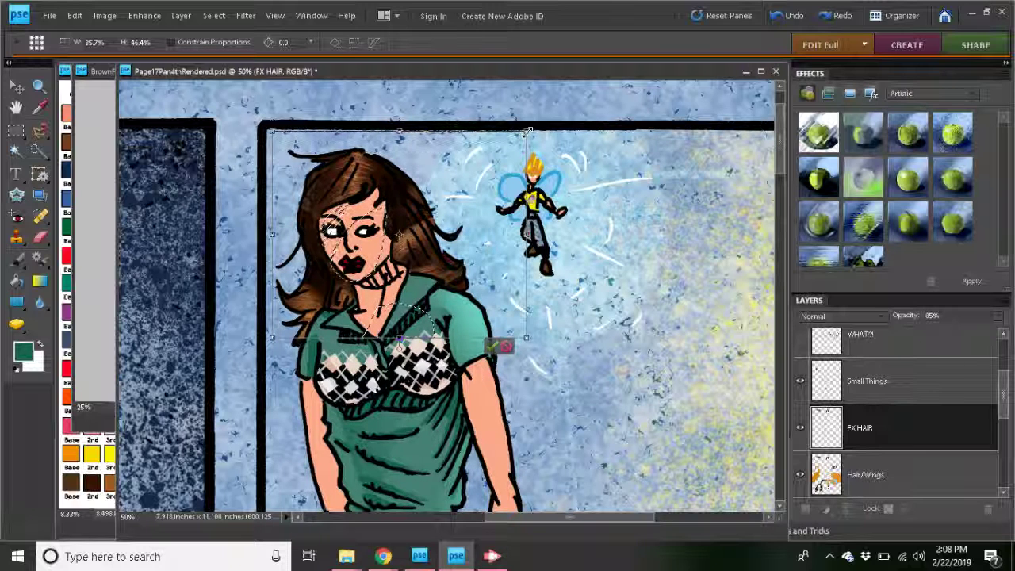
{"action": "left_click_drag", "start_coordinate": [529, 131], "coordinate": [517, 133]}
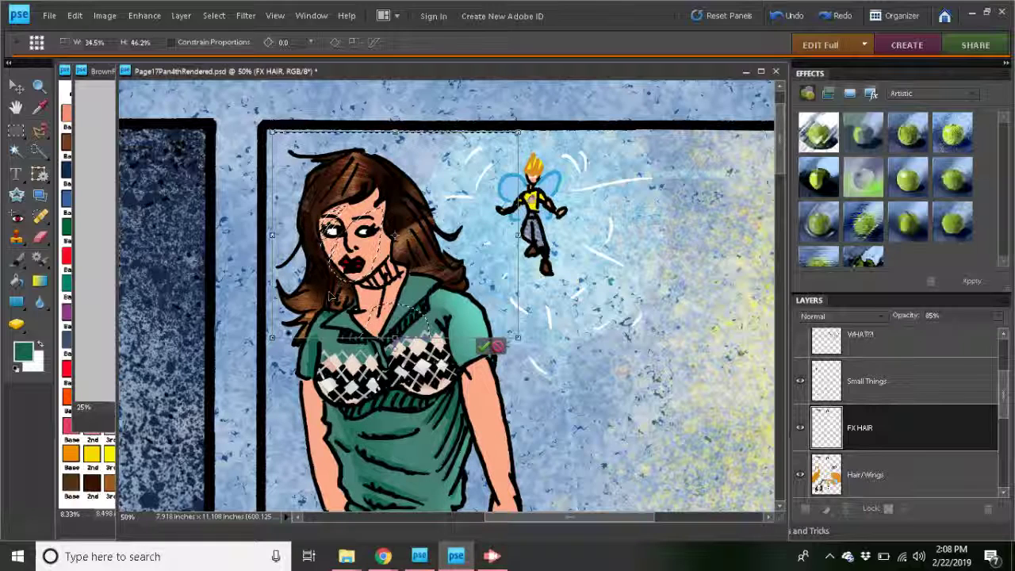
{"action": "left_click_drag", "start_coordinate": [270, 336], "coordinate": [279, 333]}
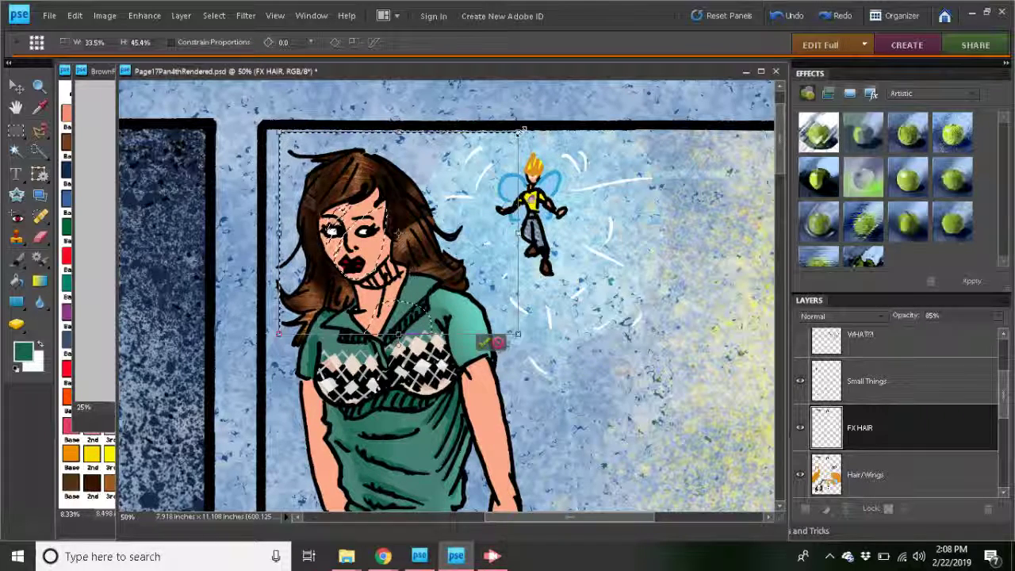
{"action": "left_click_drag", "start_coordinate": [523, 129], "coordinate": [516, 135]}
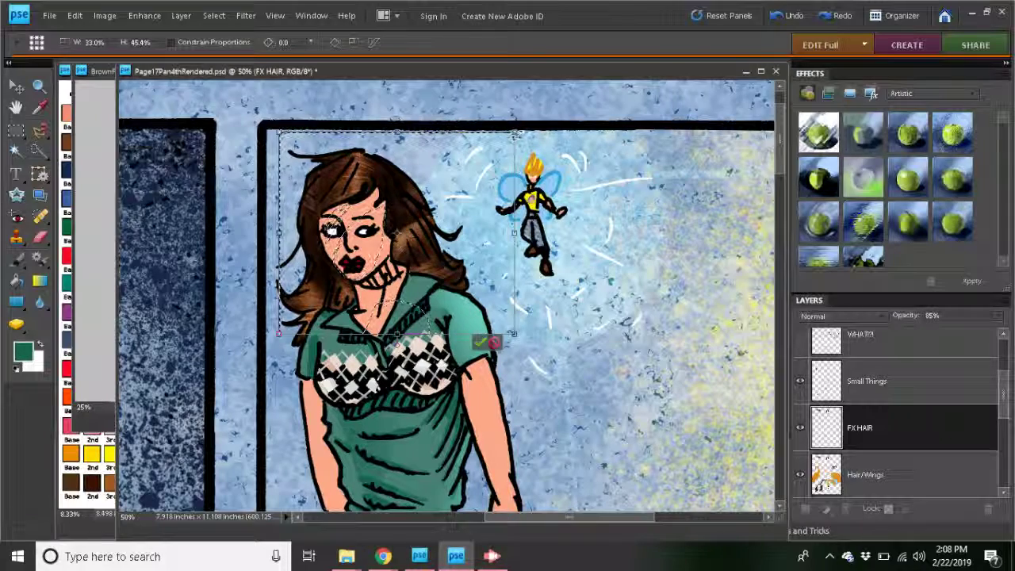